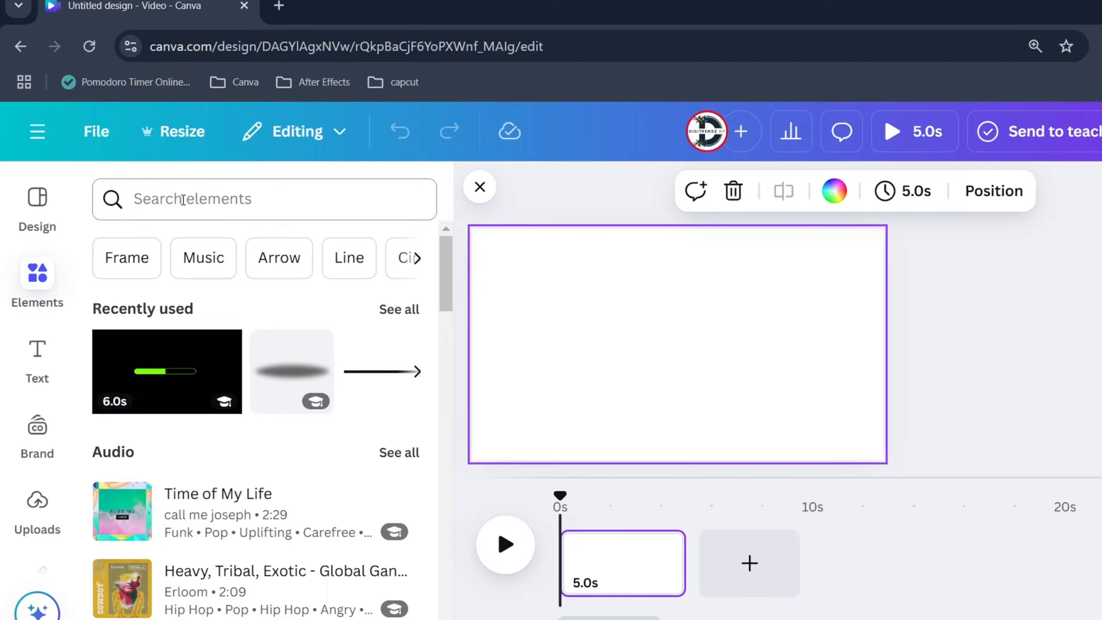
# Search the elements library for "talking character" and show only the graphics results.
pyautogui.click(183, 200)
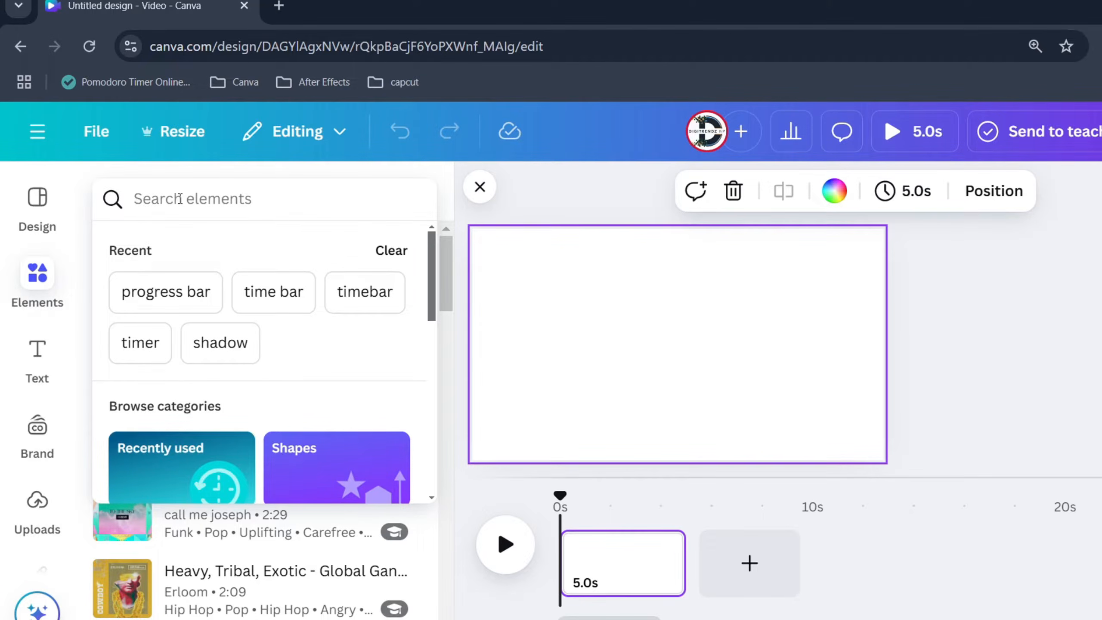
pyautogui.write('talking')
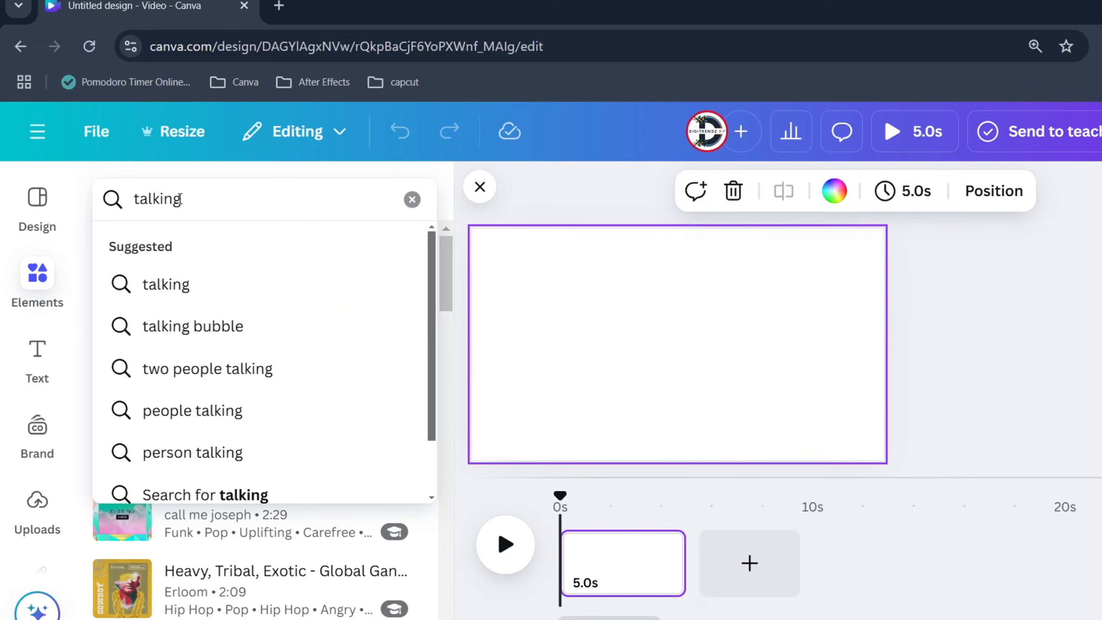
pyautogui.write(' character')
pyautogui.press('Return')
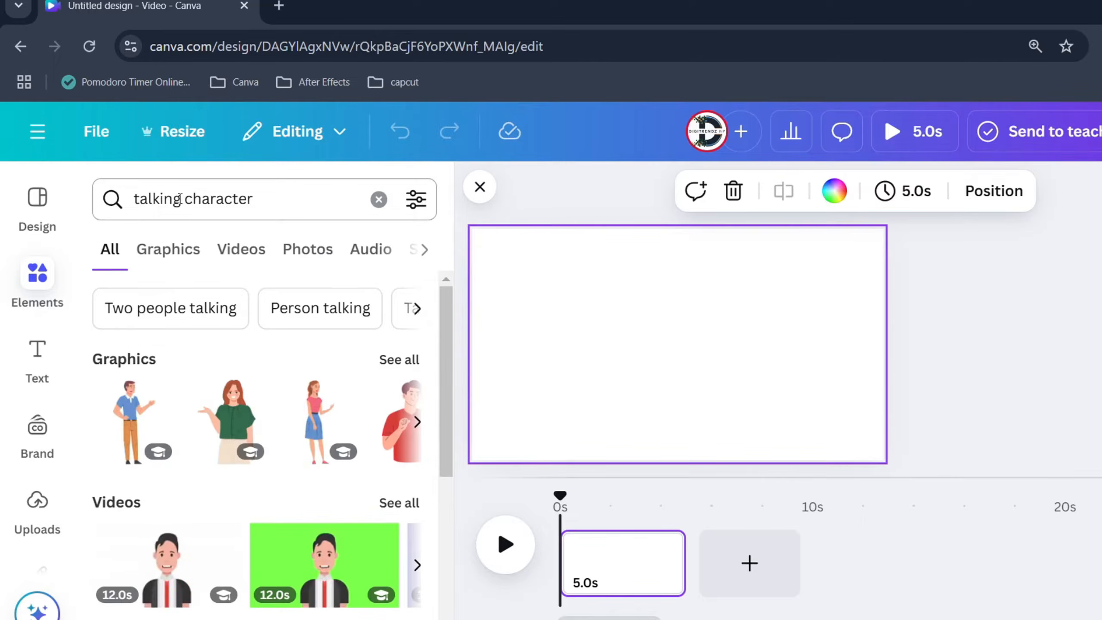
pyautogui.click(168, 249)
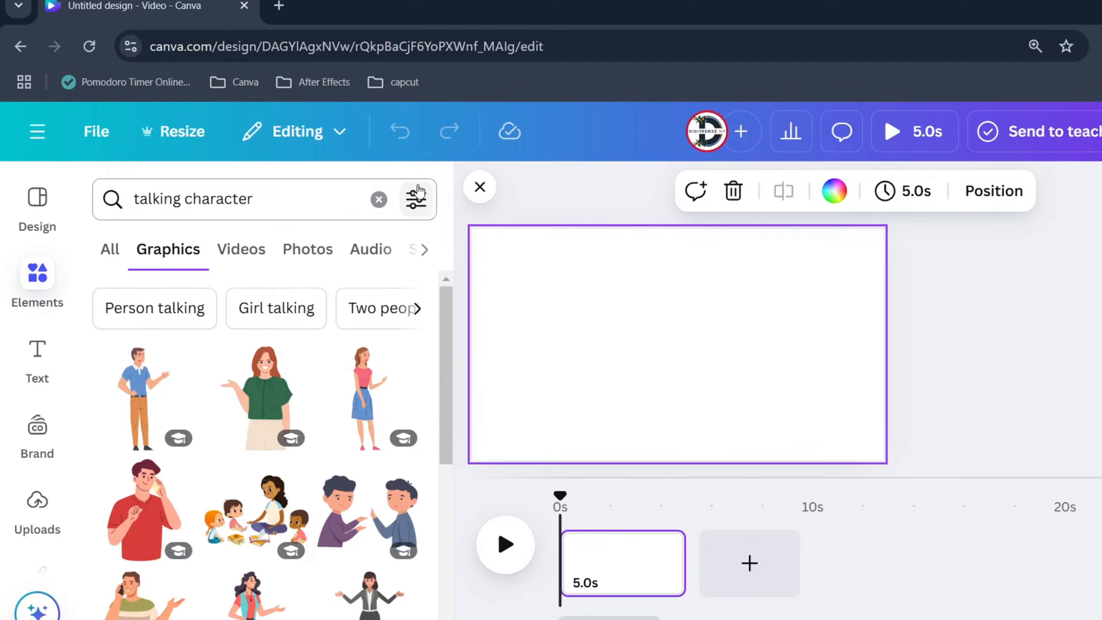
# Filter the talking character graphics to animated ones only.
pyautogui.click(415, 199)
pyautogui.scroll(-4, 192, 372)
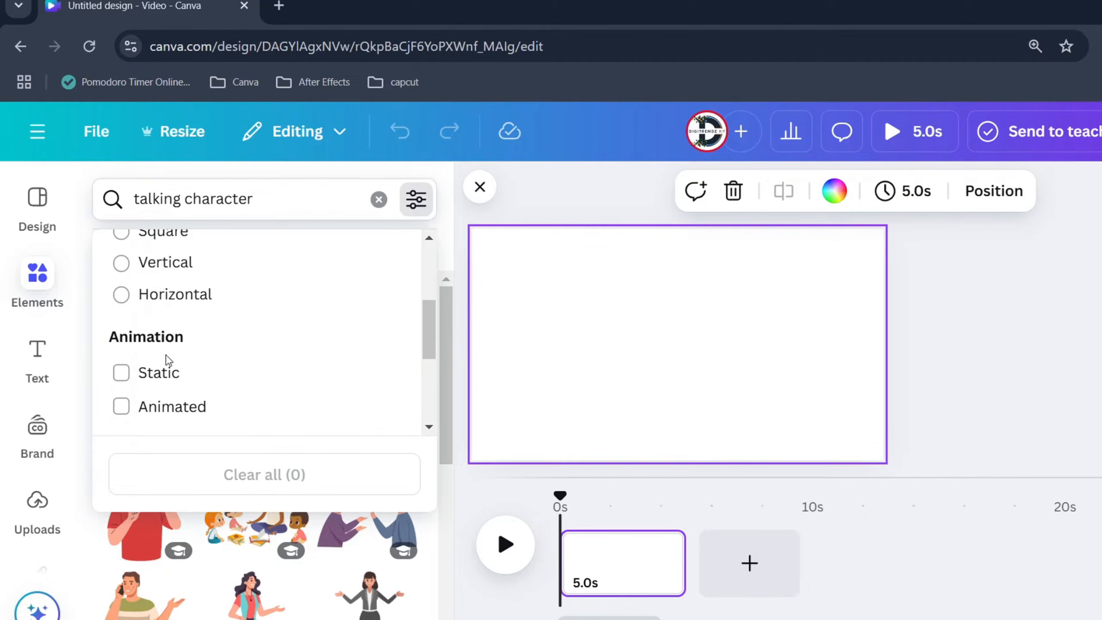
pyautogui.click(123, 413)
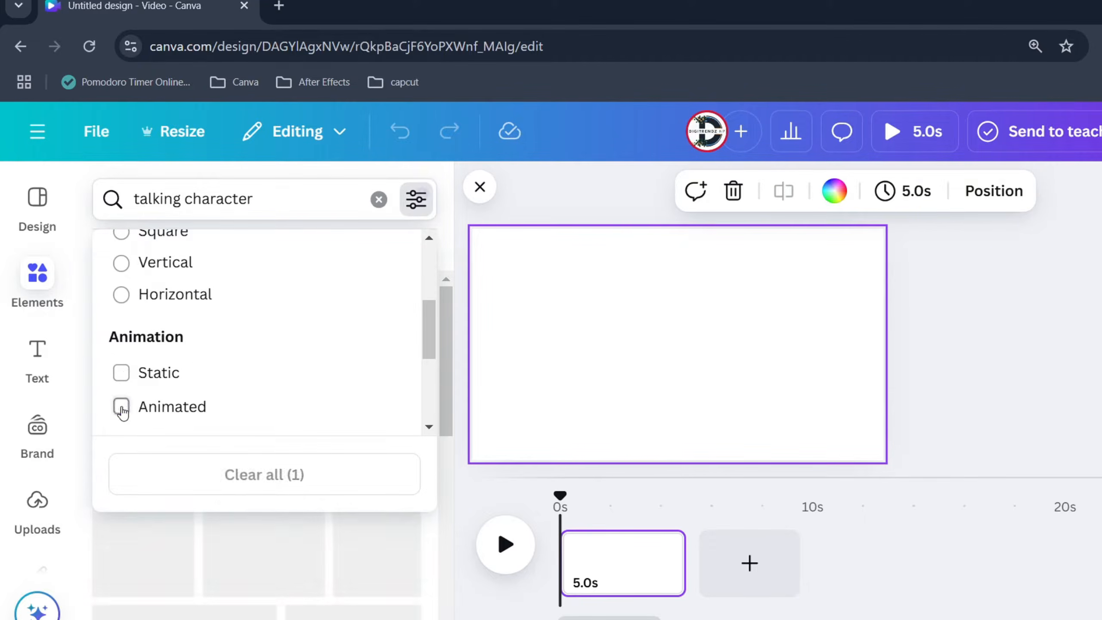
pyautogui.click(536, 355)
# Add the animated woman with round pink glasses to the page, then enlarge and reposition her.
pyautogui.scroll(-5, 282, 391)
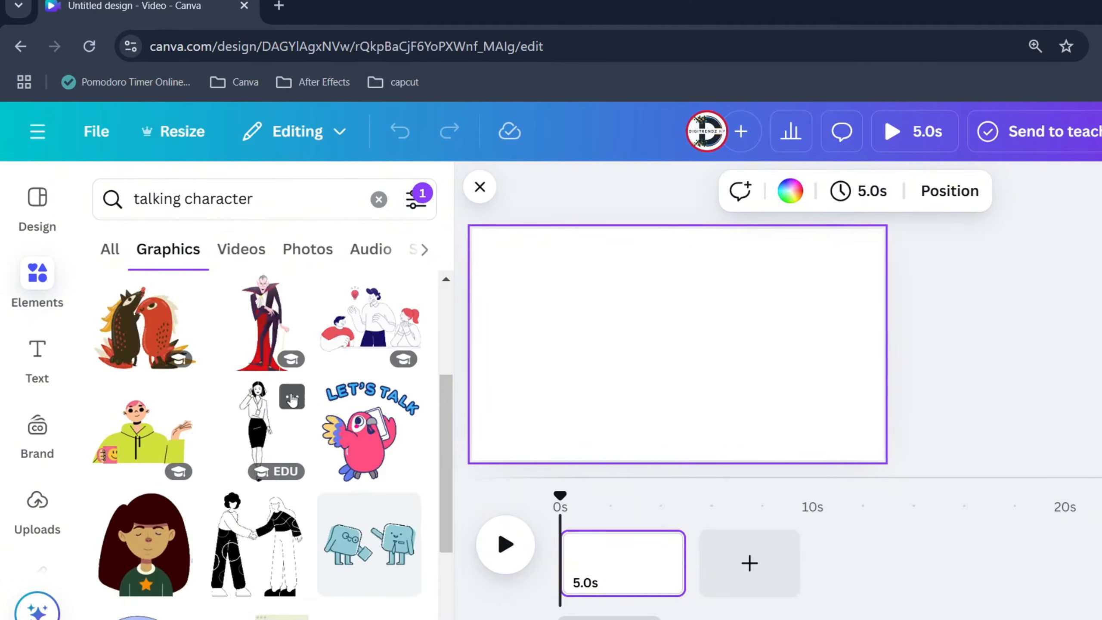
pyautogui.scroll(-5, 288, 398)
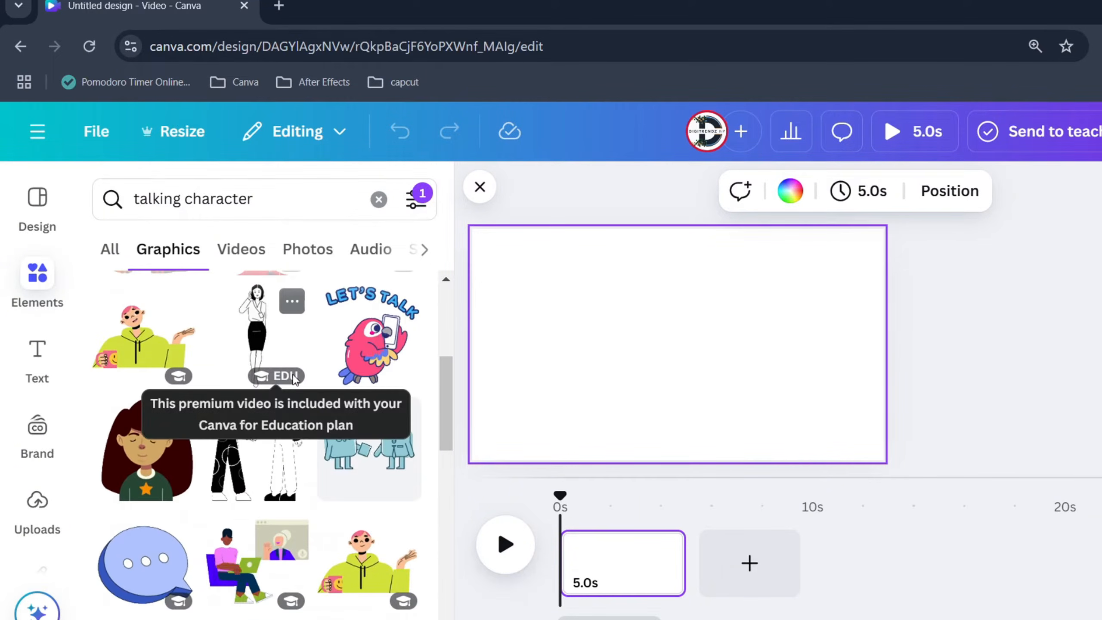
pyautogui.scroll(-10, 291, 382)
pyautogui.click(257, 517)
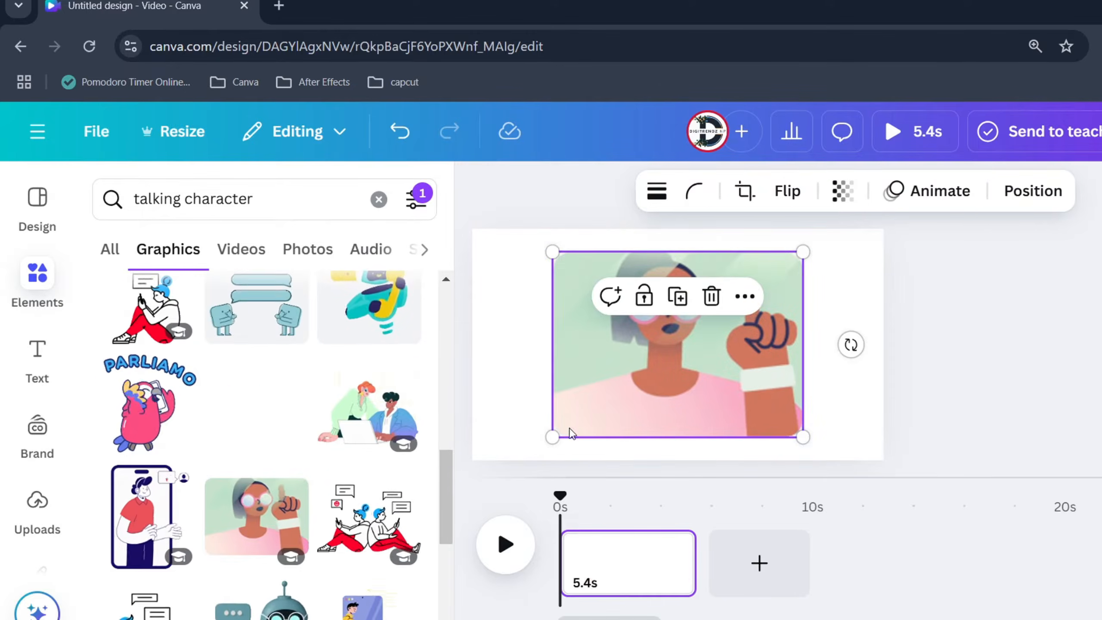
pyautogui.moveTo(755, 414); pyautogui.dragTo(785, 437)
pyautogui.moveTo(703, 382); pyautogui.dragTo(736, 407)
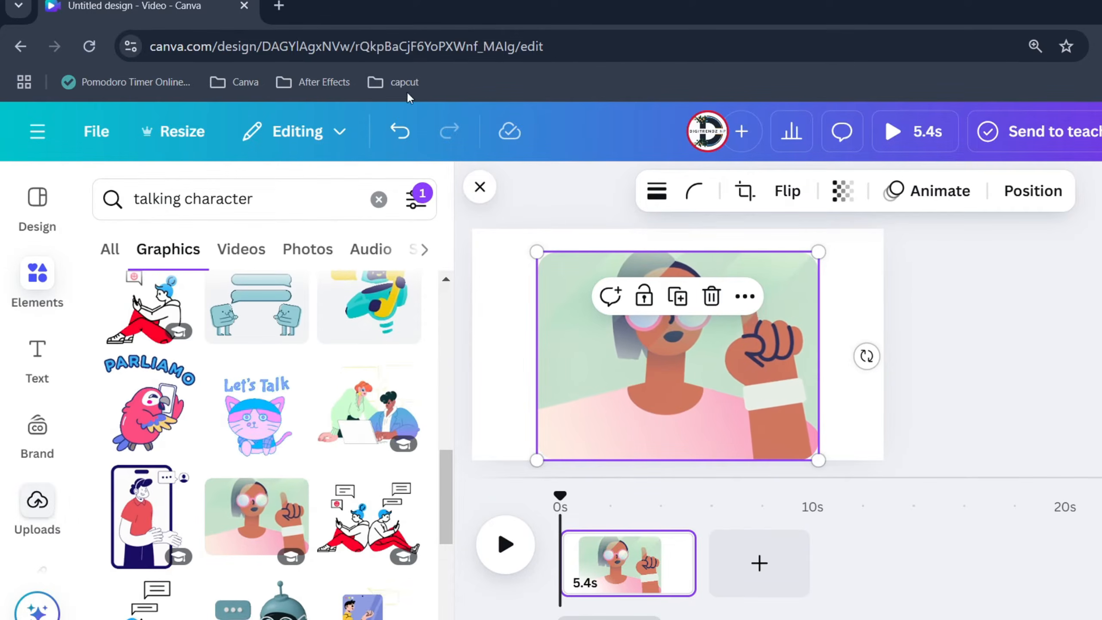
# Open elevenlabs.io in a new browser tab and enter "this is test" as the text-to-speech script.
pyautogui.click(281, 5)
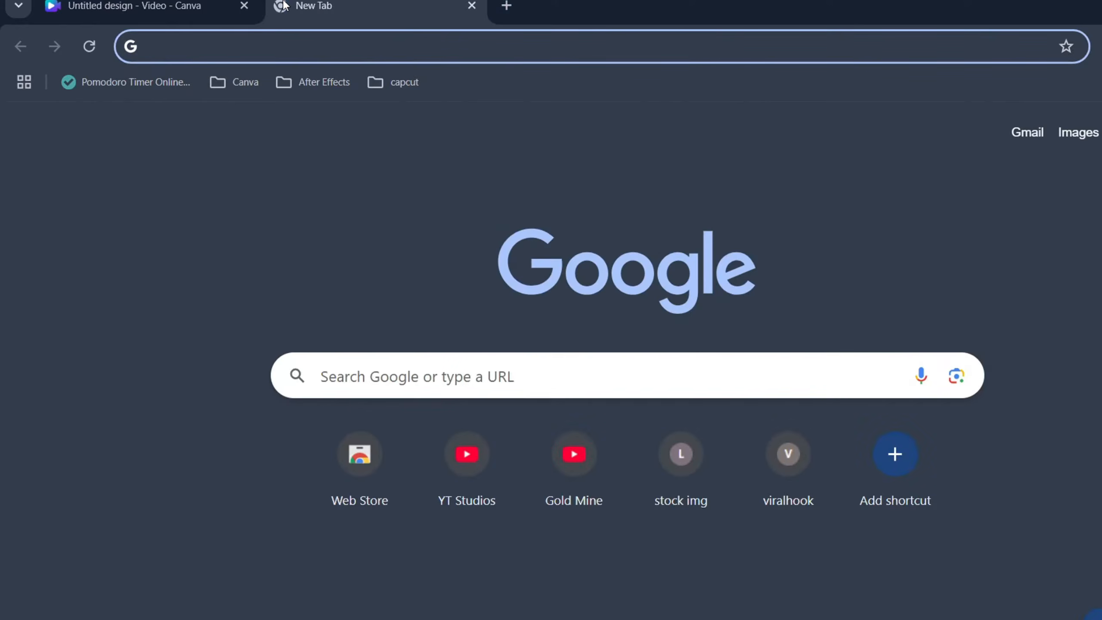
pyautogui.write('elevenlabs.io')
pyautogui.press('Return')
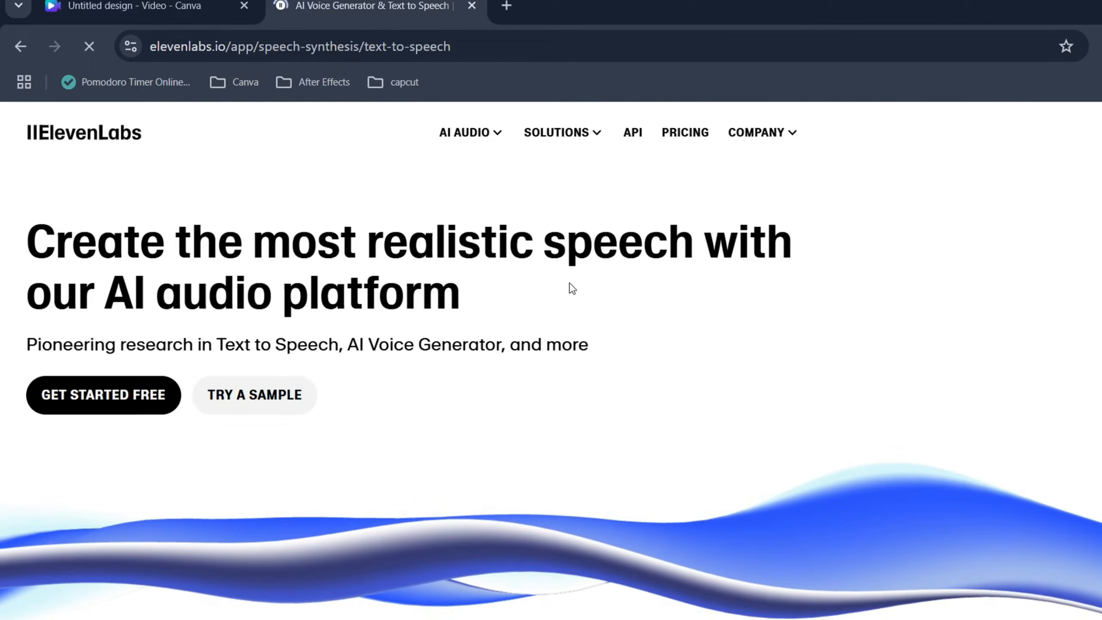
pyautogui.click(277, 216)
pyautogui.write('this is test')
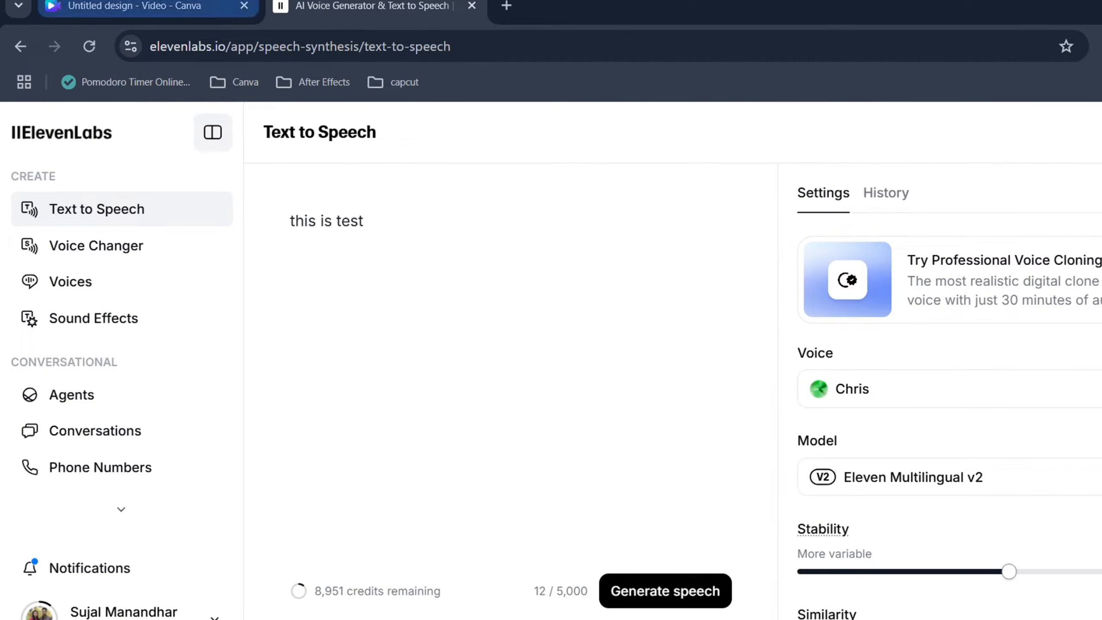
# Switch back to the Canva design, add the uploaded en-US-Neural2-A-Exactly voice clip to the timeline and preview it.
pyautogui.click(135, 6)
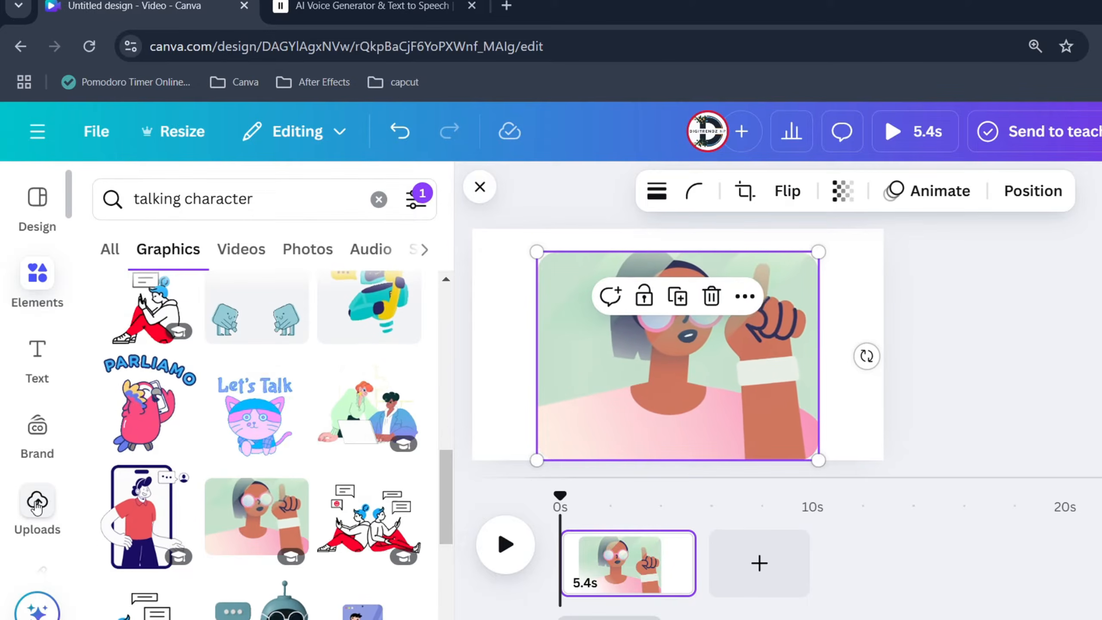
pyautogui.click(52, 506)
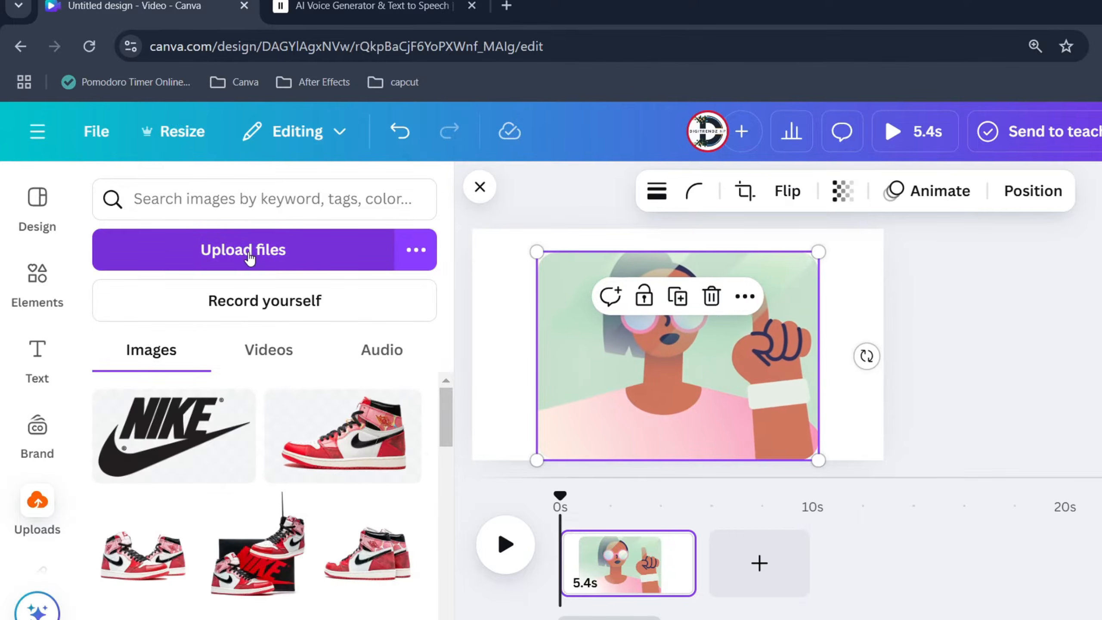
pyautogui.click(382, 349)
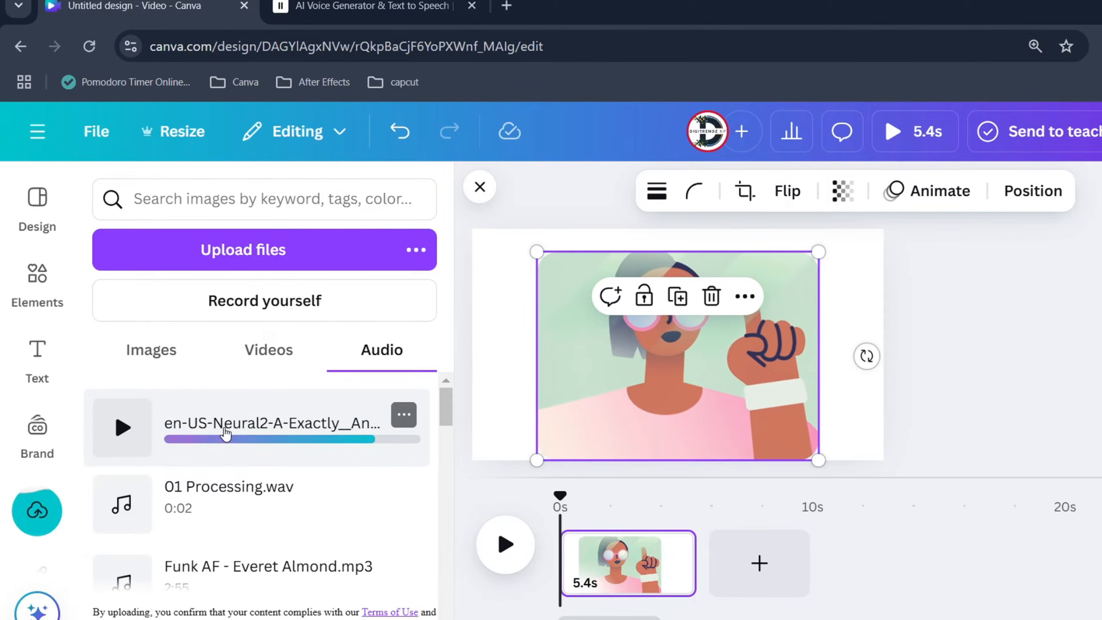
pyautogui.click(225, 434)
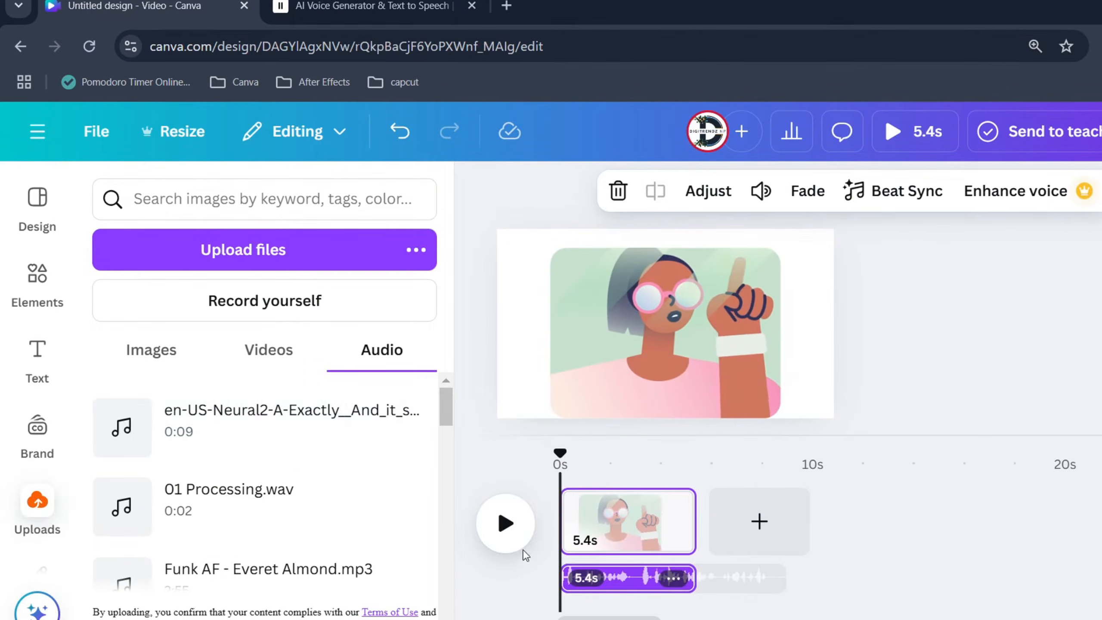
pyautogui.click(490, 540)
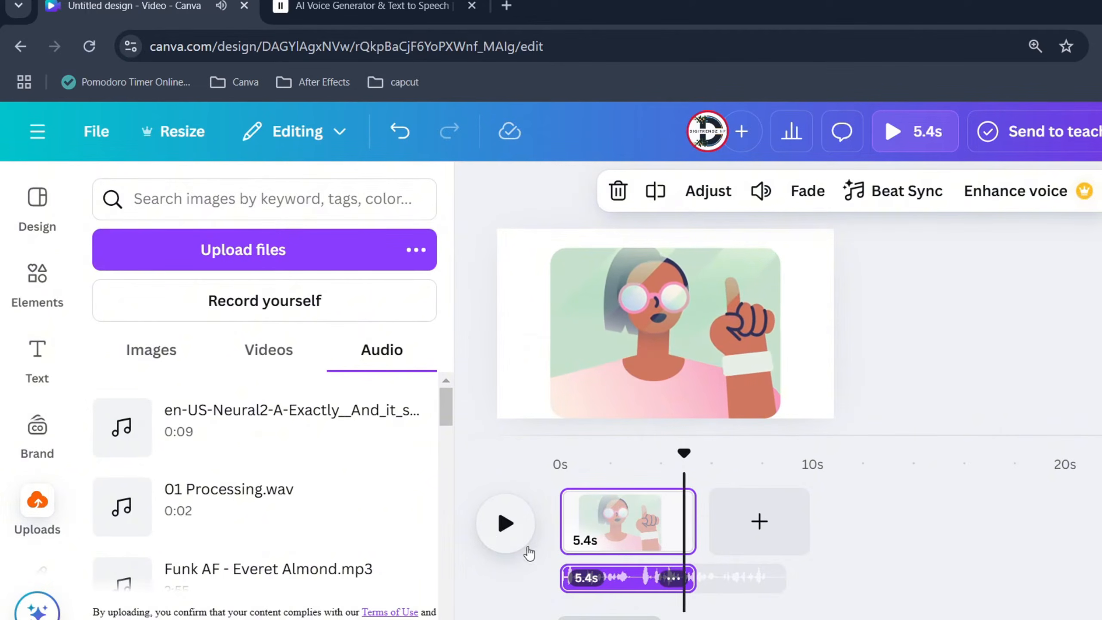
pyautogui.moveTo(629, 575); pyautogui.dragTo(572, 571)
# Add the animated pink-haired character on a second page and delete the first page with the woman graphic.
pyautogui.click(37, 278)
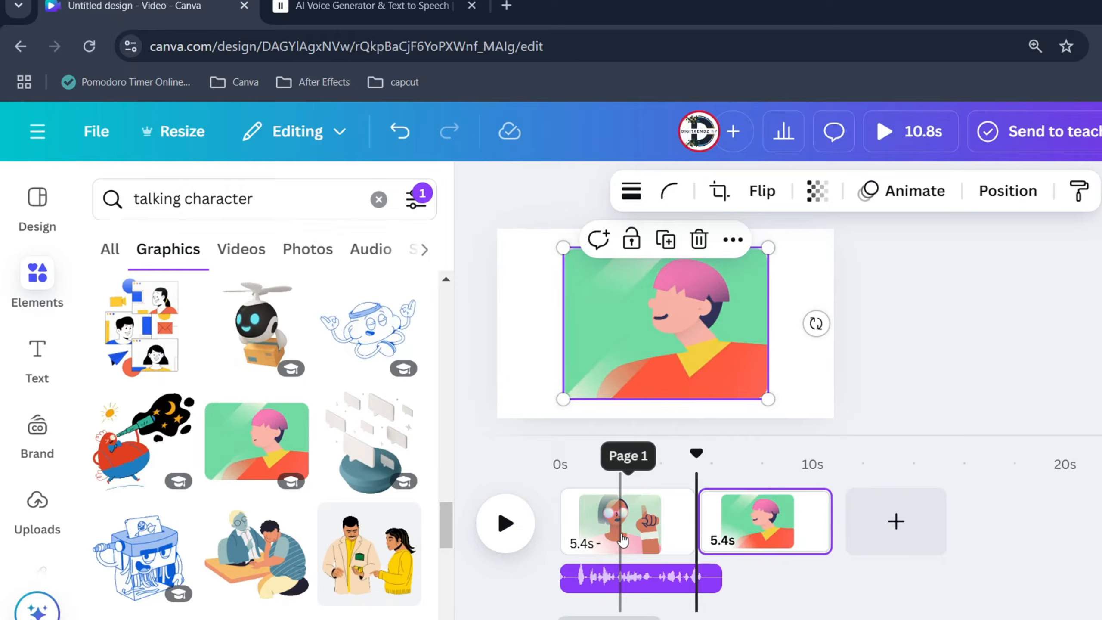
pyautogui.click(620, 517)
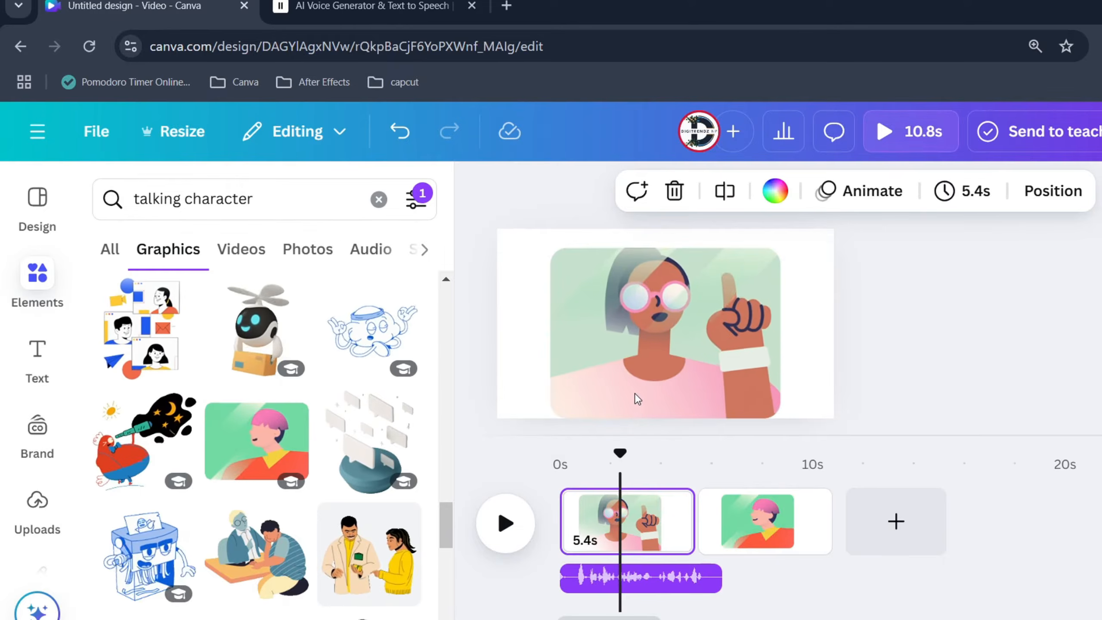
pyautogui.click(635, 393)
pyautogui.press('Delete')
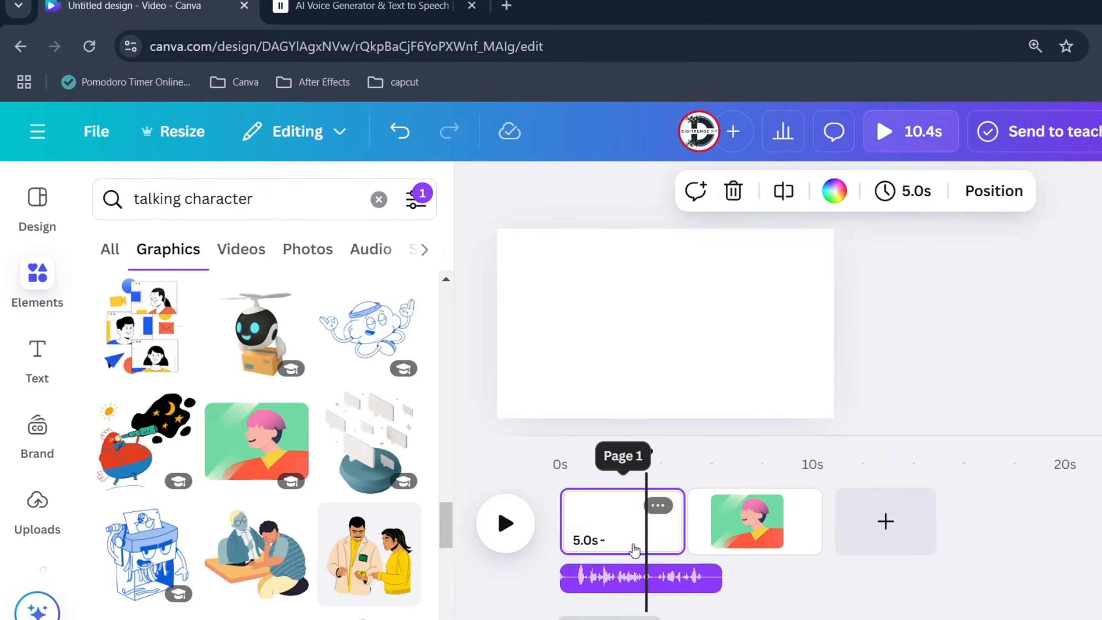
pyautogui.press('Delete')
# Enlarge the pink-haired character graphic and reposition it on the page.
pyautogui.click(643, 342)
pyautogui.moveTo(765, 398); pyautogui.dragTo(784, 435)
pyautogui.moveTo(733, 383); pyautogui.dragTo(721, 383)
# Preview the animation and delay the voice clip's start slightly to match the character's mouth movement.
pyautogui.click(576, 467)
pyautogui.press('space')
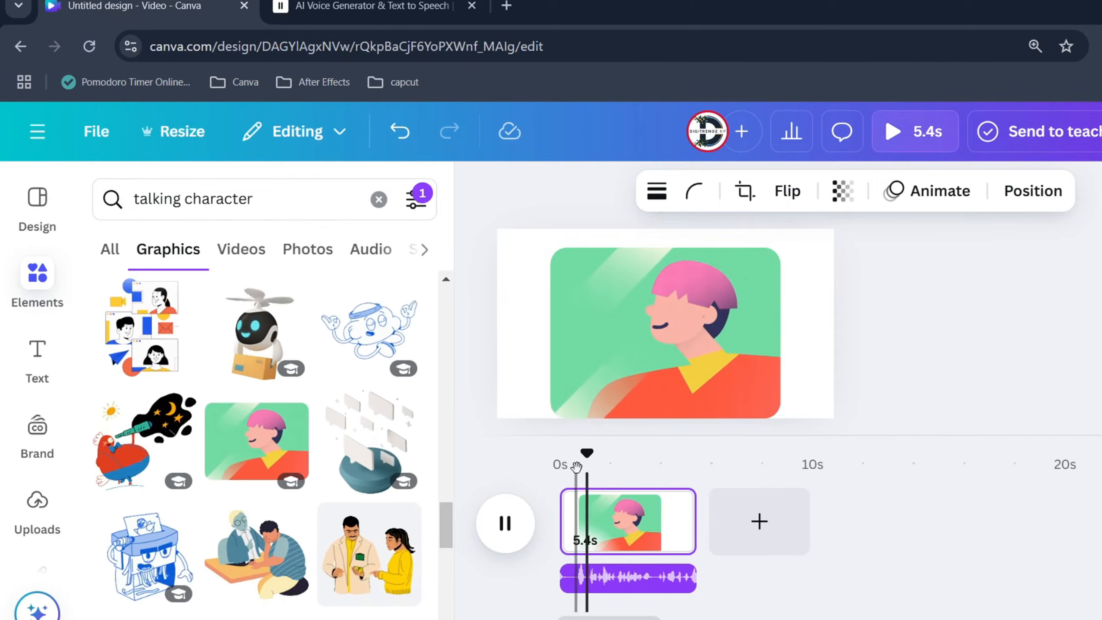
pyautogui.press('space')
pyautogui.click(630, 574)
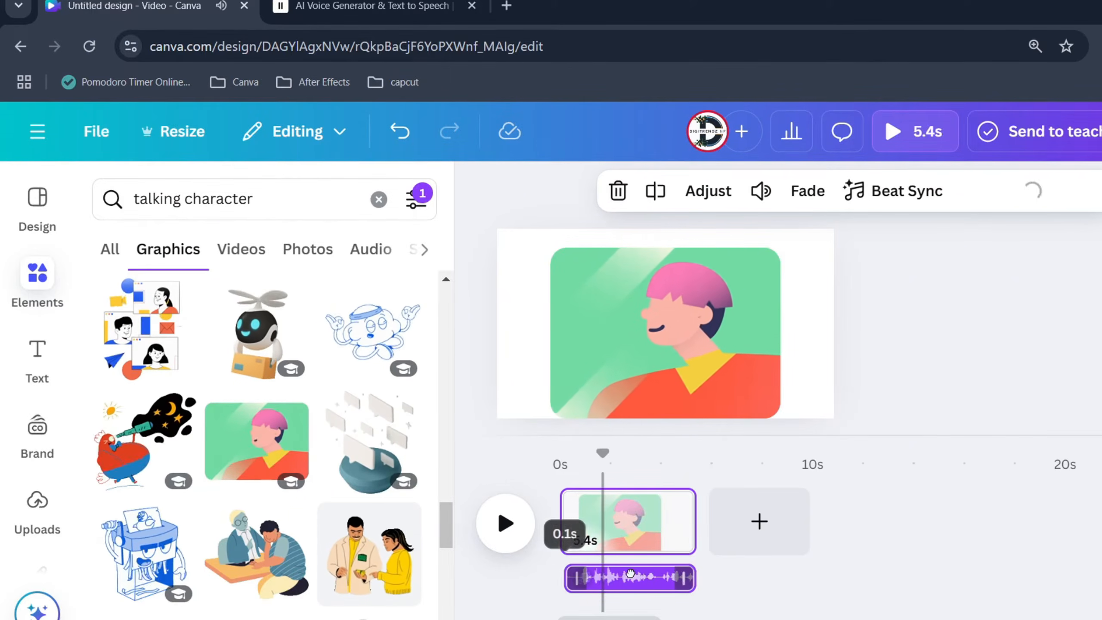
pyautogui.moveTo(631, 574); pyautogui.dragTo(639, 575)
pyautogui.press('space')
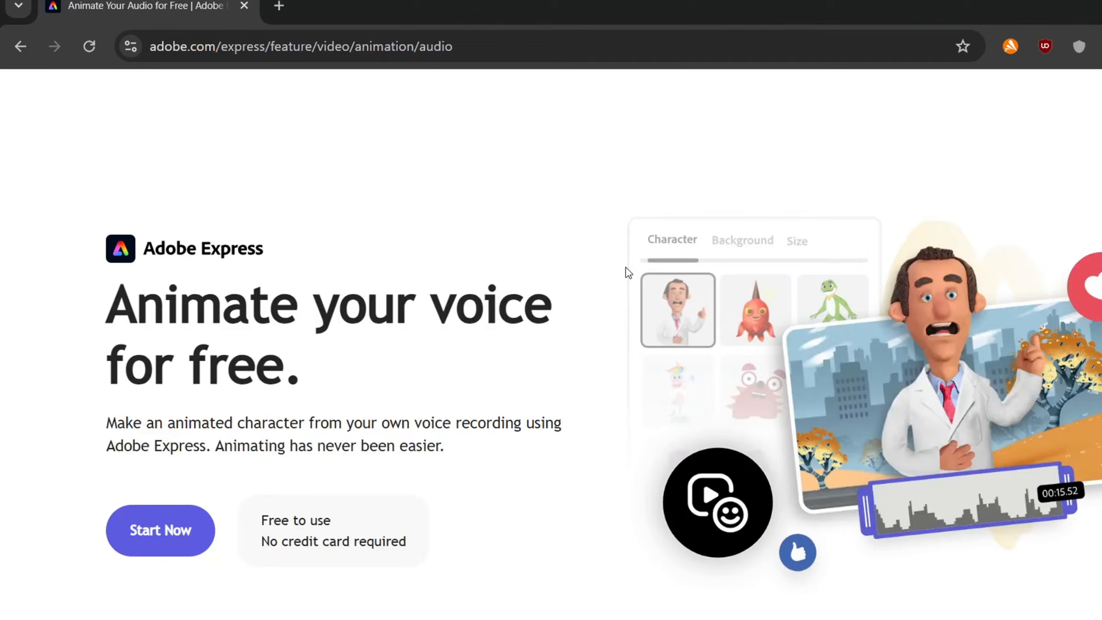
# Switch to Adobe Express's Animate your voice page and start the Animate characters tool.
pyautogui.scroll(-4, 561, 278)
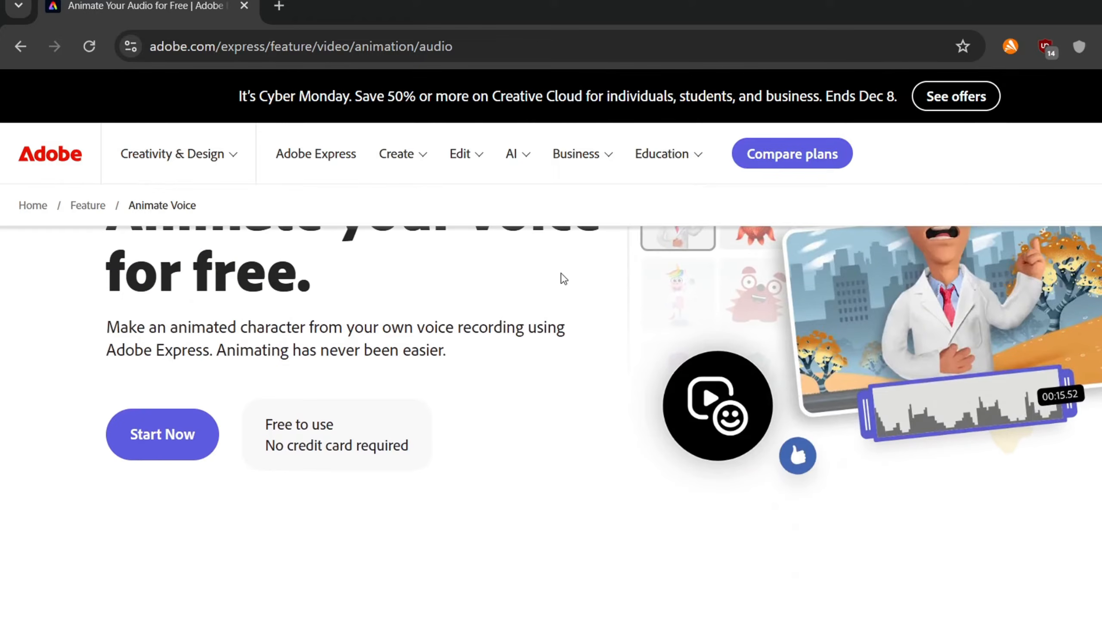
pyautogui.scroll(2, 390, 394)
pyautogui.click(169, 534)
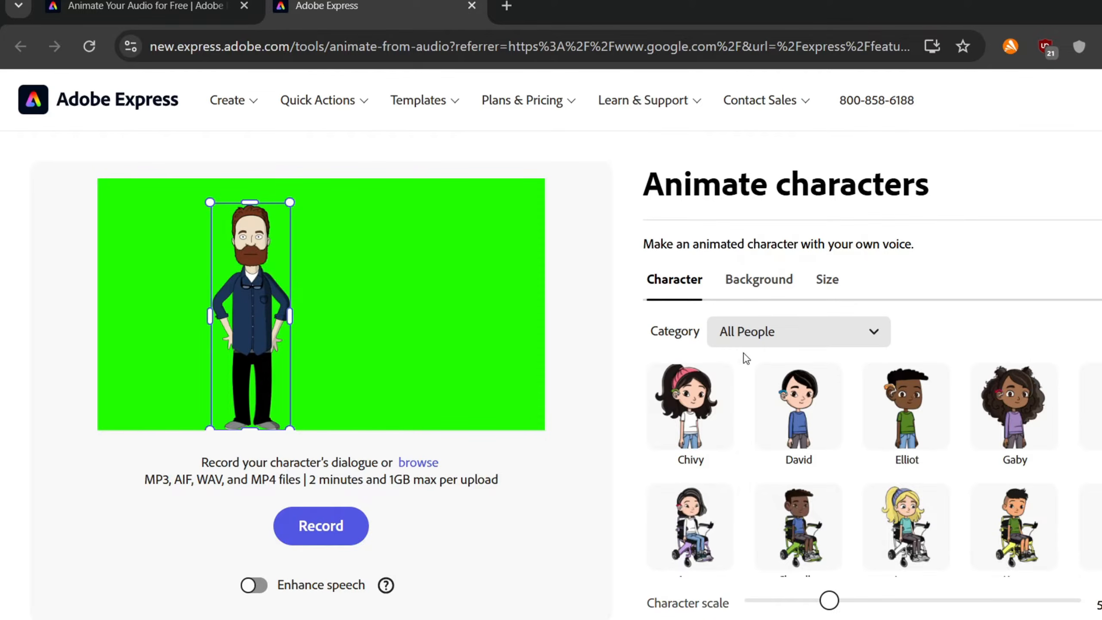
# Set the character category to All, choose the purple horned character in glasses and reposition it on the green background.
pyautogui.click(769, 339)
pyautogui.click(768, 374)
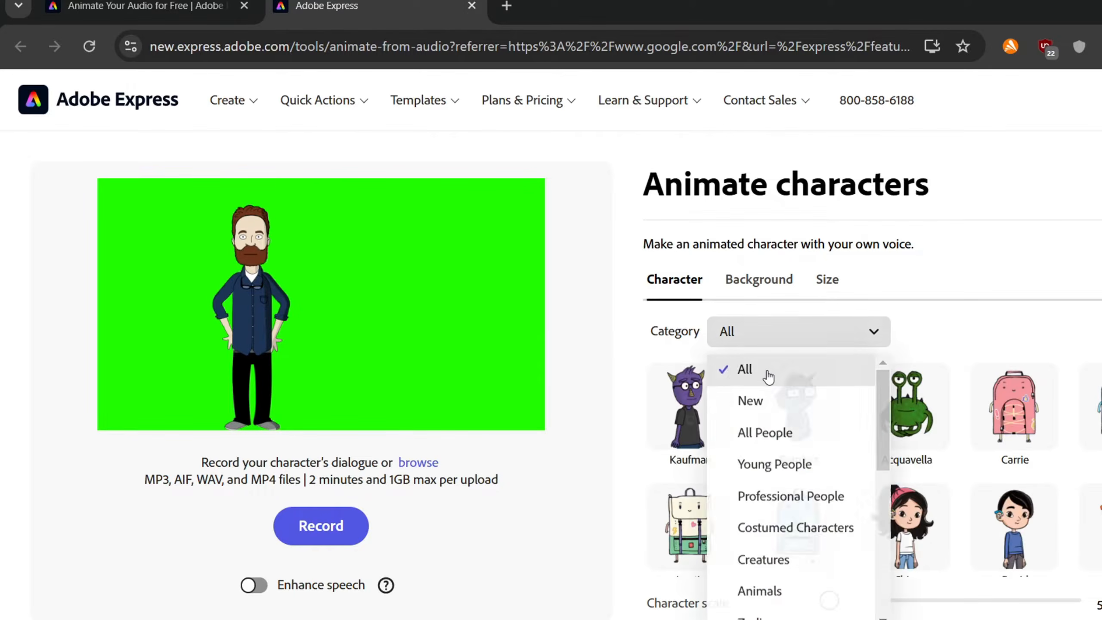
pyautogui.click(699, 416)
pyautogui.moveTo(251, 325); pyautogui.dragTo(285, 358)
# Upload a voice recording from the lipsync voice folder to animate the character, and play the generated animation.
pyautogui.click(427, 463)
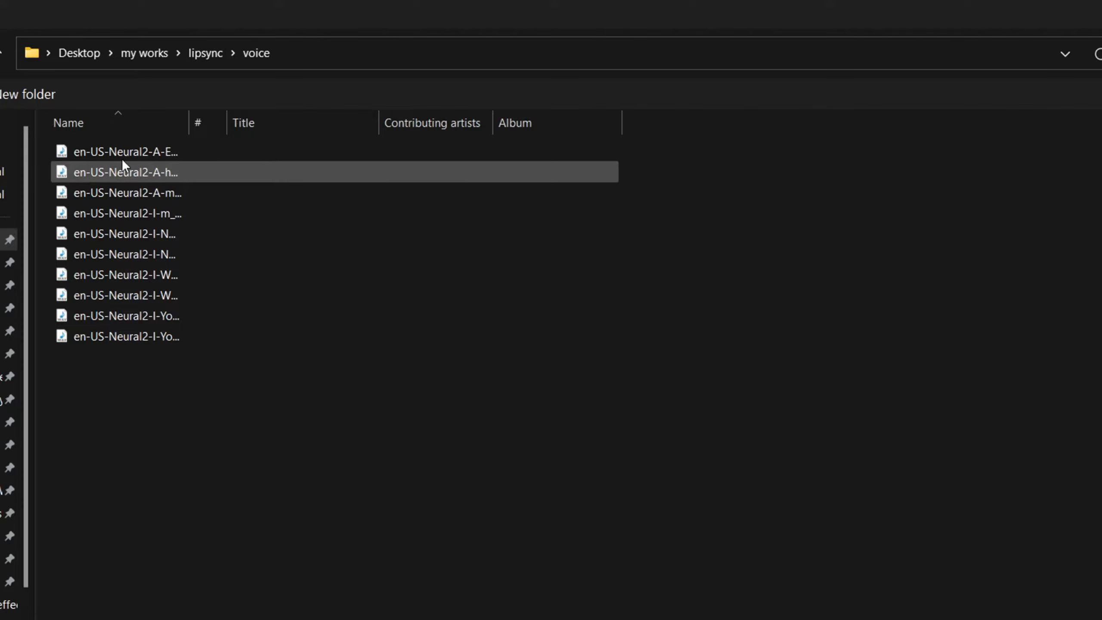
pyautogui.press('Escape')
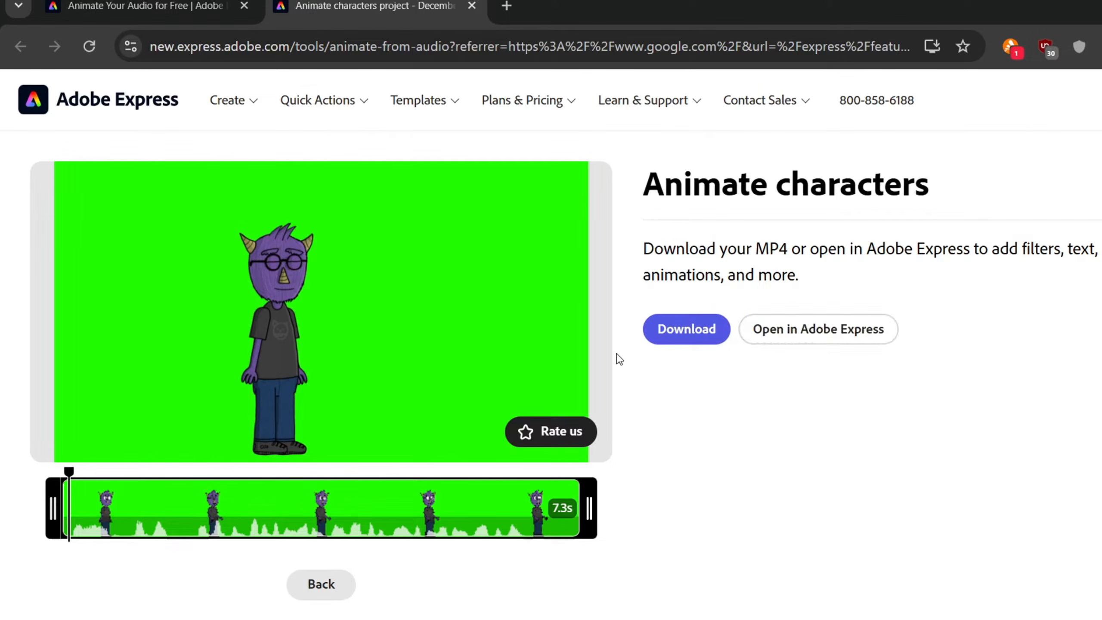
pyautogui.click(333, 313)
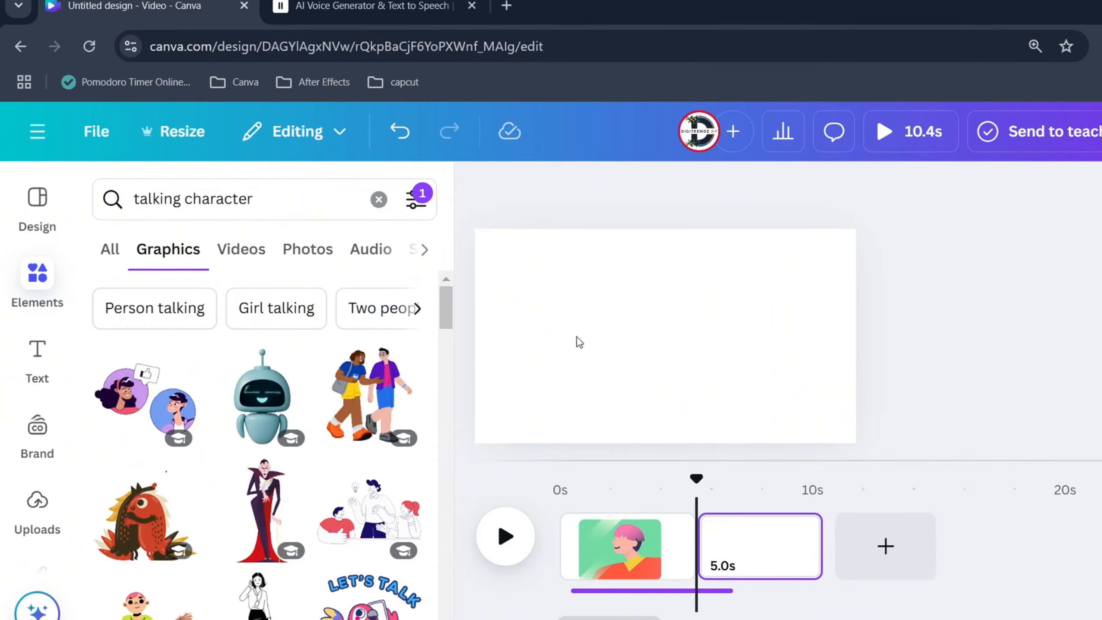
# Switch back to the Canva design, upload green-screen character videos from the lipsync folder and add the blue character's video to page two.
pyautogui.click(37, 499)
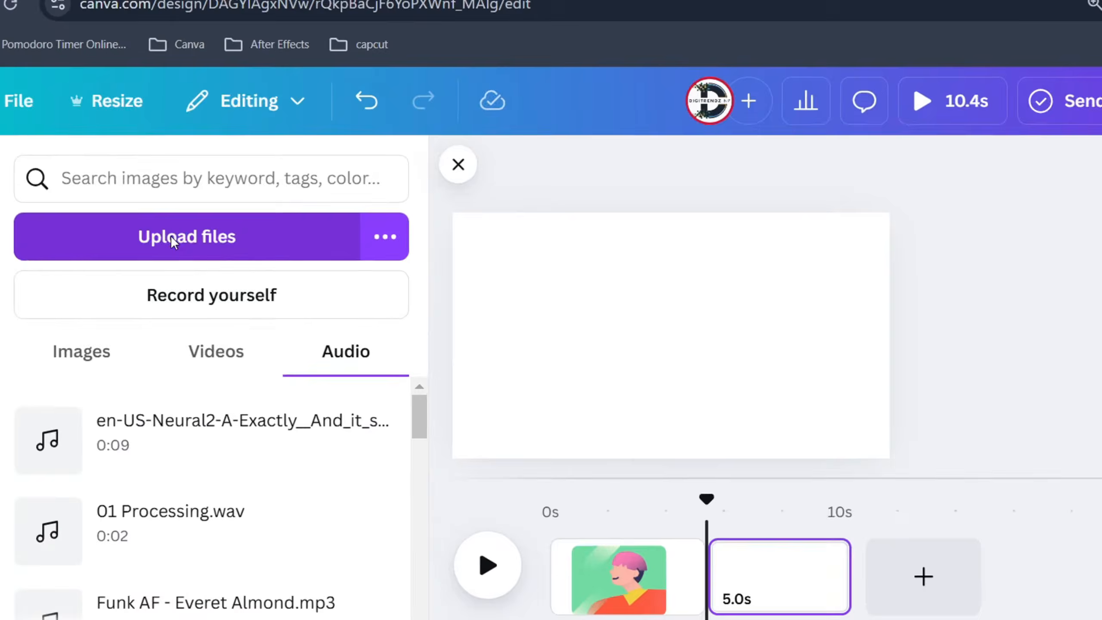
pyautogui.click(207, 249)
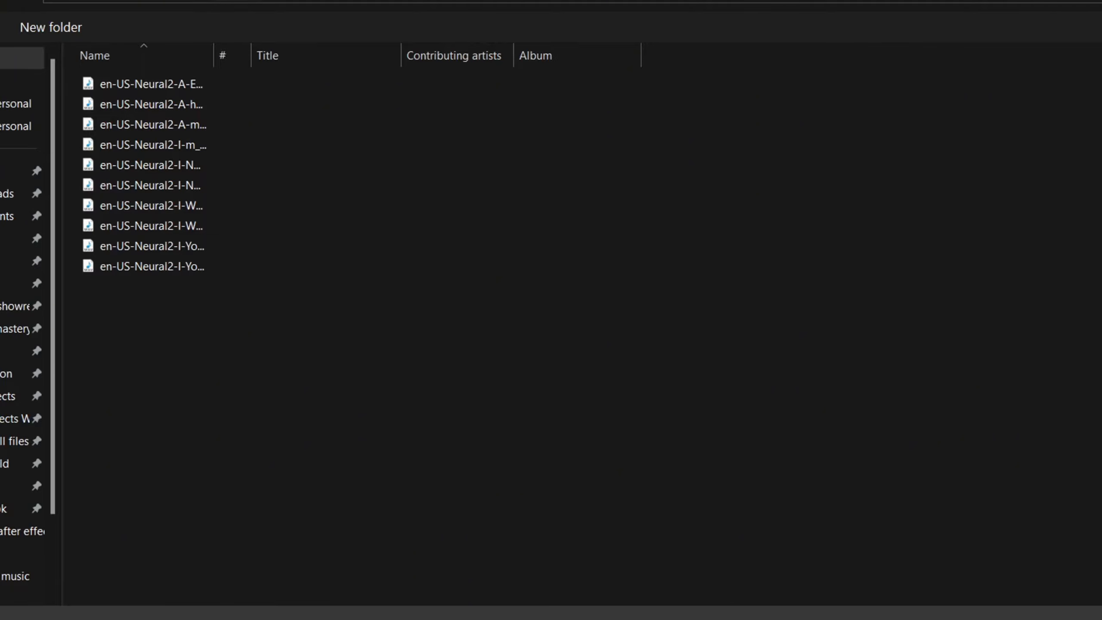
pyautogui.click(230, 1)
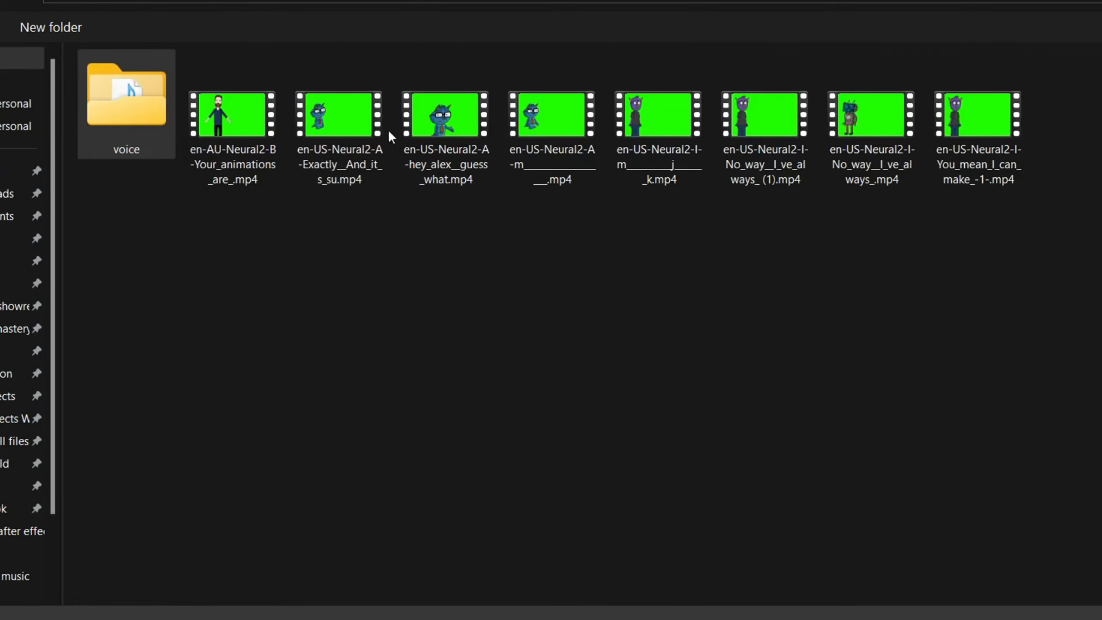
pyautogui.click(685, 126)
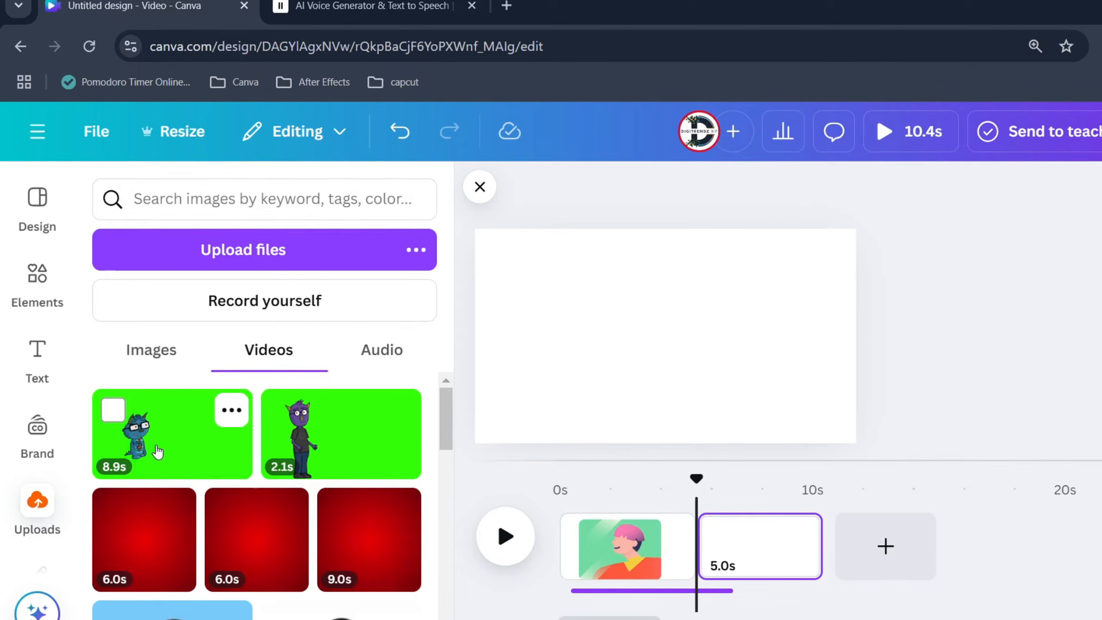
pyautogui.click(154, 452)
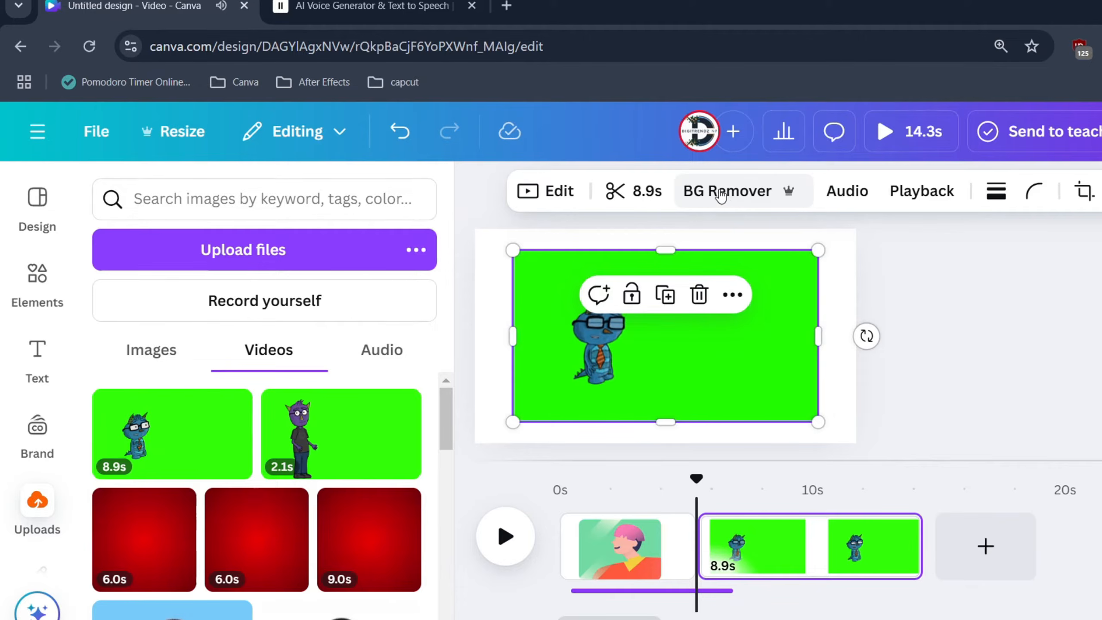
# Remove the green background from the blue character's video on page two and add a blank page after it.
pyautogui.click(733, 197)
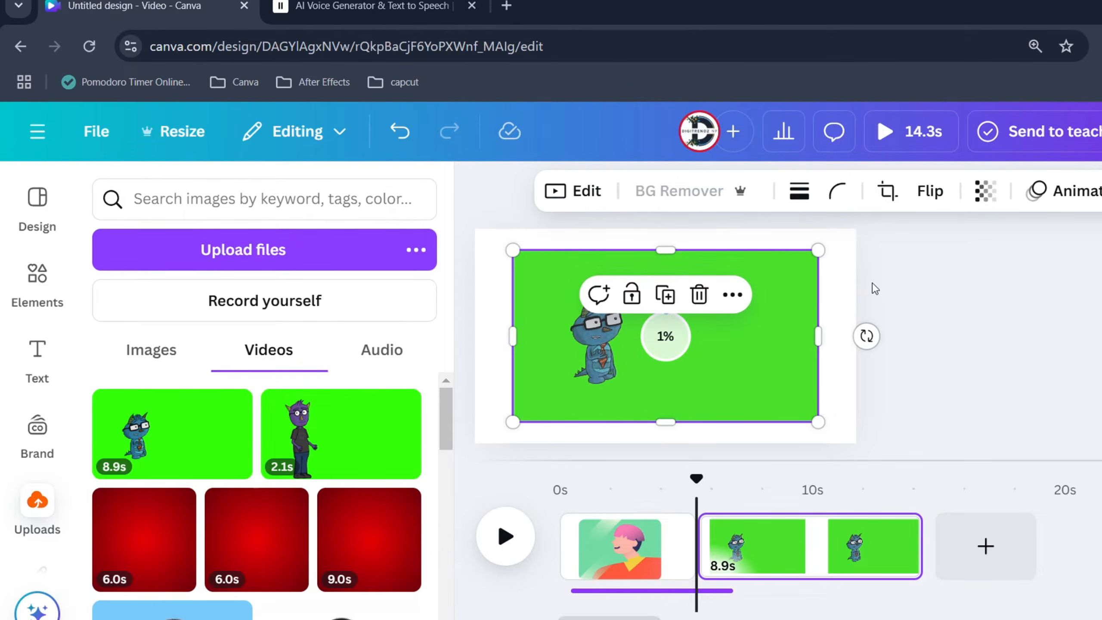
pyautogui.click(984, 546)
pyautogui.click(804, 543)
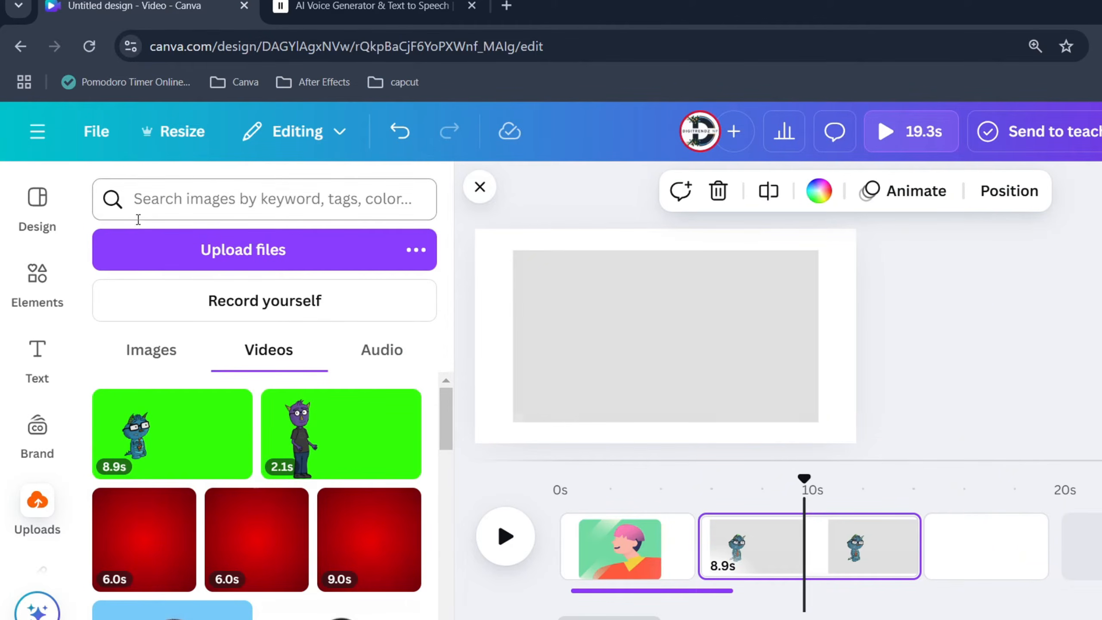
pyautogui.click(768, 322)
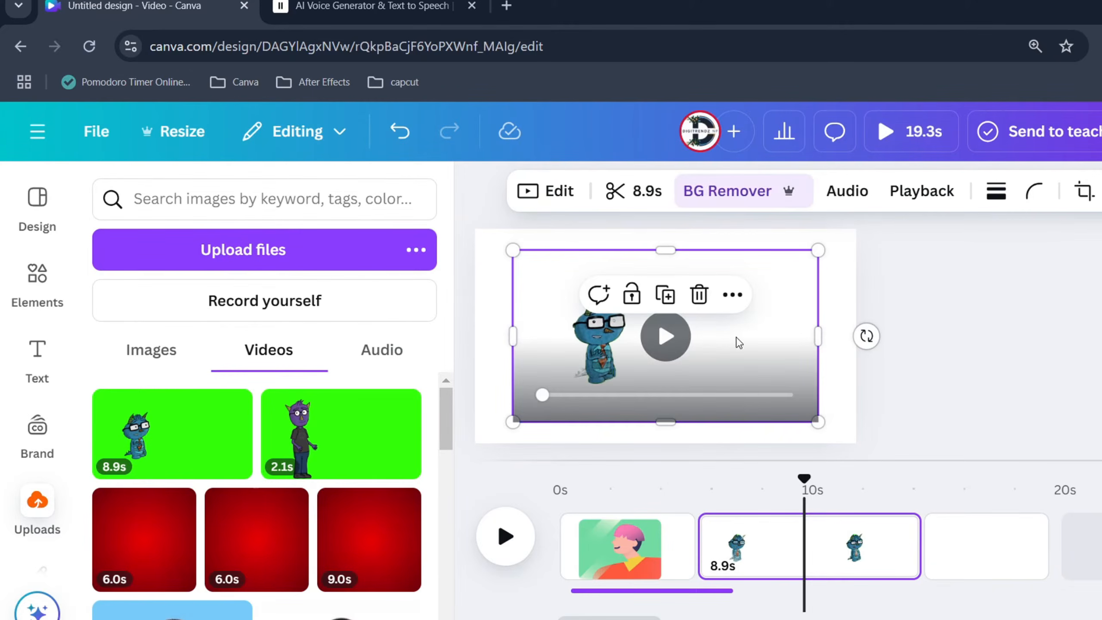
# Crop both sides of the blue character's video close to the figure and move it to the page's lower left area.
pyautogui.moveTo(818, 336); pyautogui.dragTo(666, 336)
pyautogui.moveTo(512, 335); pyautogui.dragTo(547, 328)
pyautogui.moveTo(598, 277); pyautogui.dragTo(560, 290)
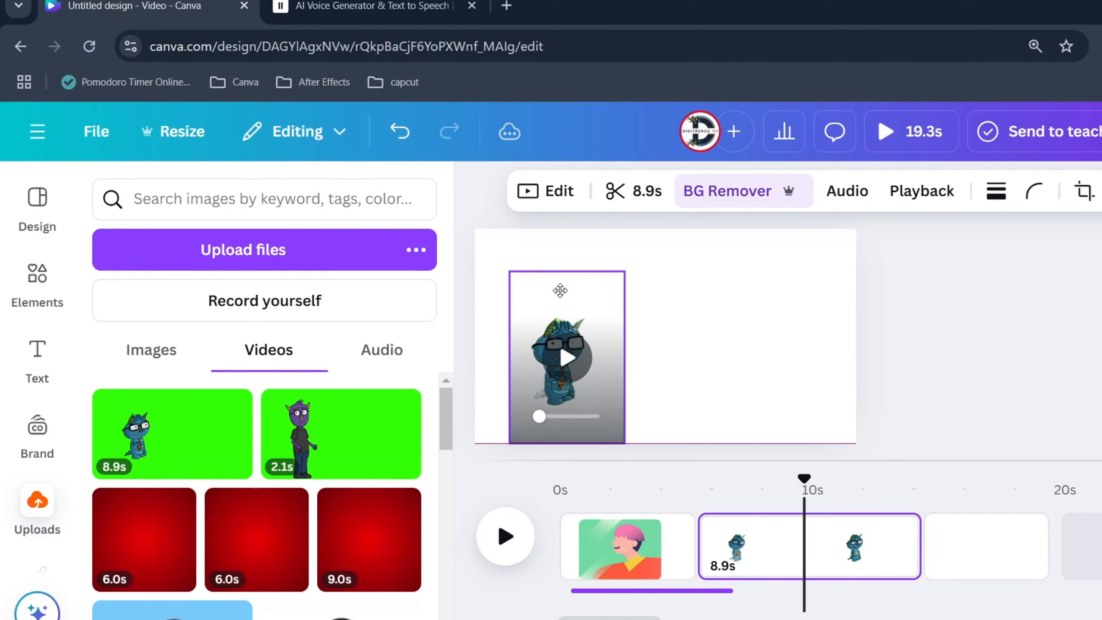
# Add the purple character's video to page two, remove its background, crop both sides and place it beside the blue character.
pyautogui.moveTo(316, 442); pyautogui.dragTo(572, 356)
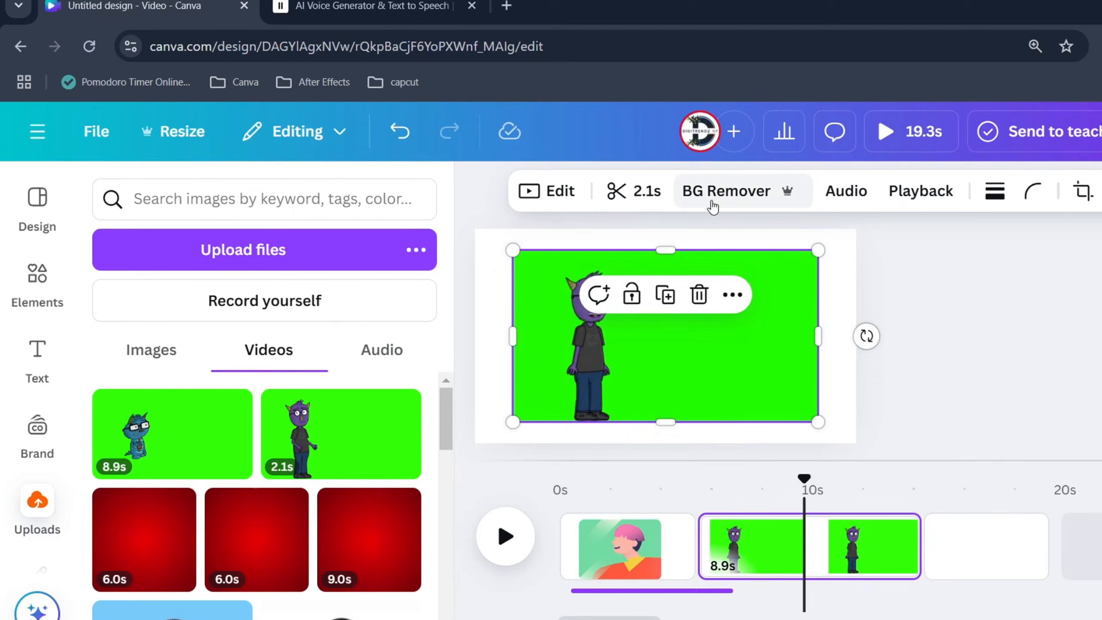
pyautogui.click(716, 191)
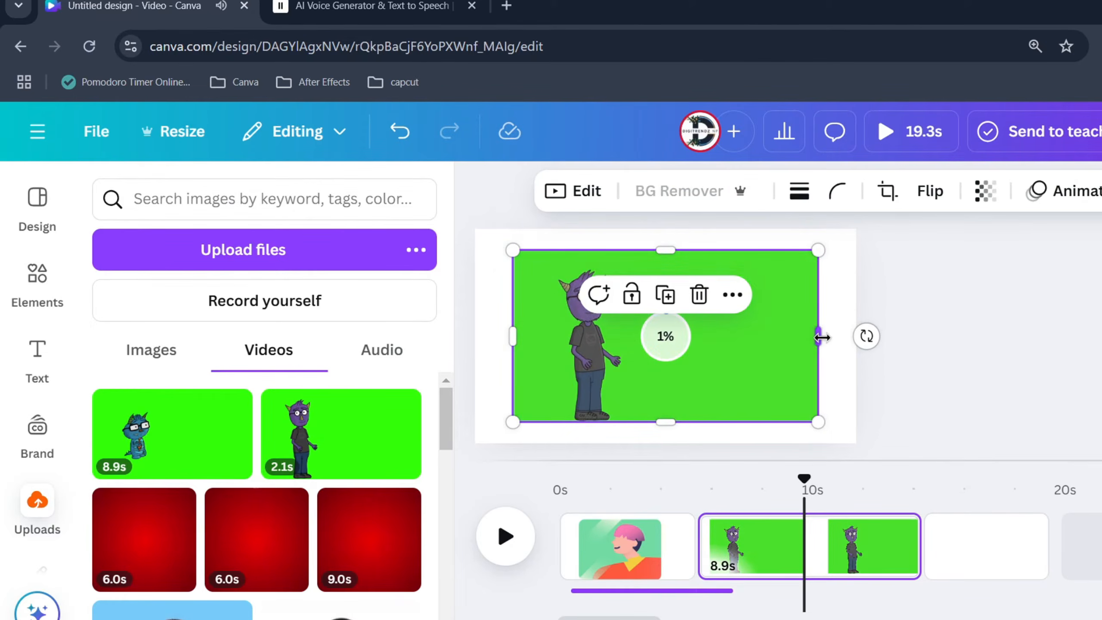
pyautogui.moveTo(818, 337); pyautogui.dragTo(653, 338)
pyautogui.moveTo(512, 334); pyautogui.dragTo(551, 317)
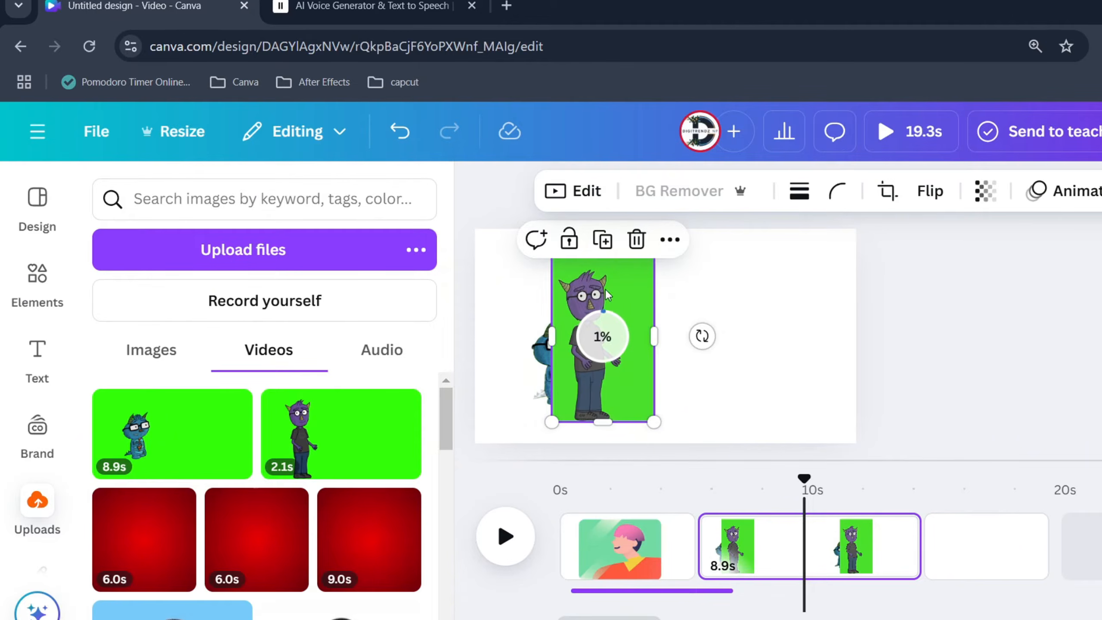
pyautogui.moveTo(603, 369); pyautogui.dragTo(658, 363)
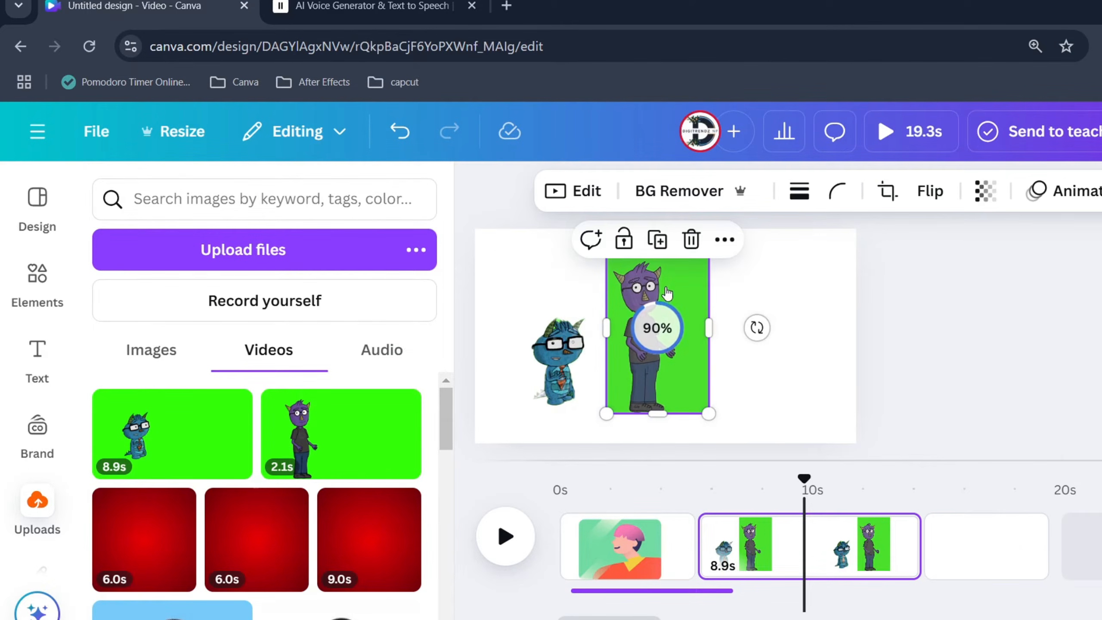
# Flip the purple character horizontally and move it to the right side of the page, facing the blue character.
pyautogui.click(933, 190)
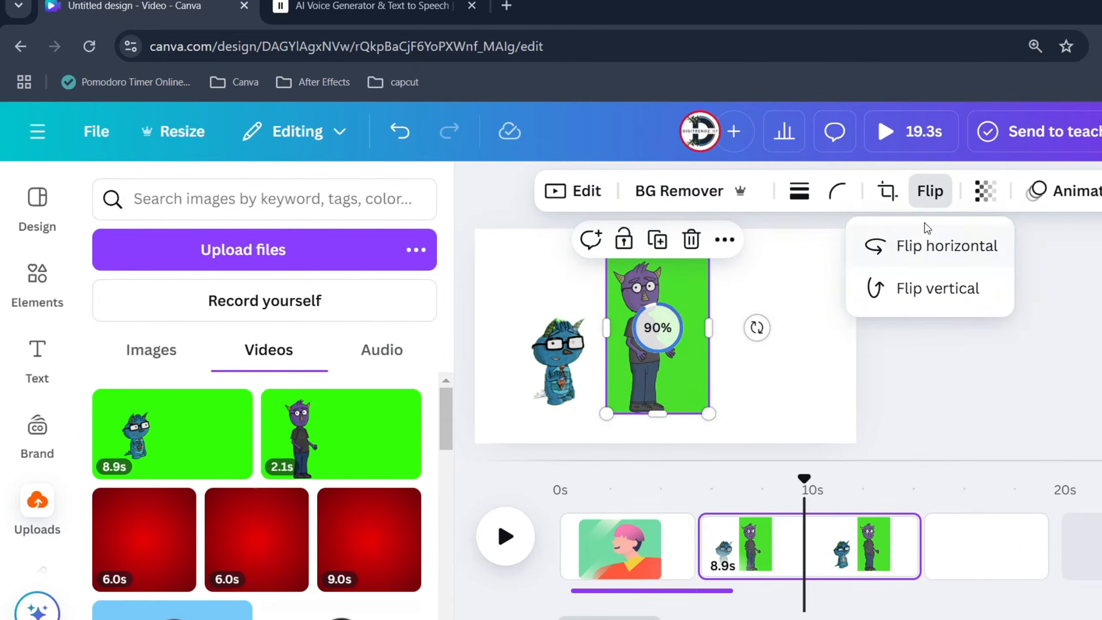
pyautogui.click(900, 244)
pyautogui.click(749, 317)
pyautogui.moveTo(694, 306); pyautogui.dragTo(784, 322)
pyautogui.click(636, 343)
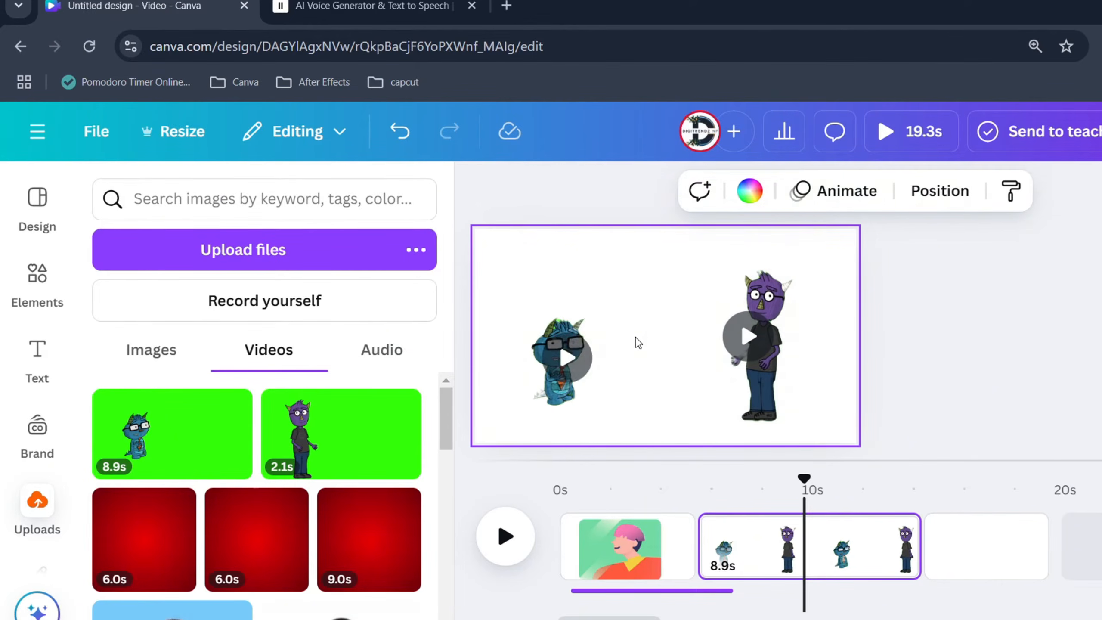
# Adjust both characters' positions so they stand lower on page two.
pyautogui.click(601, 313)
pyautogui.moveTo(603, 310); pyautogui.dragTo(611, 288)
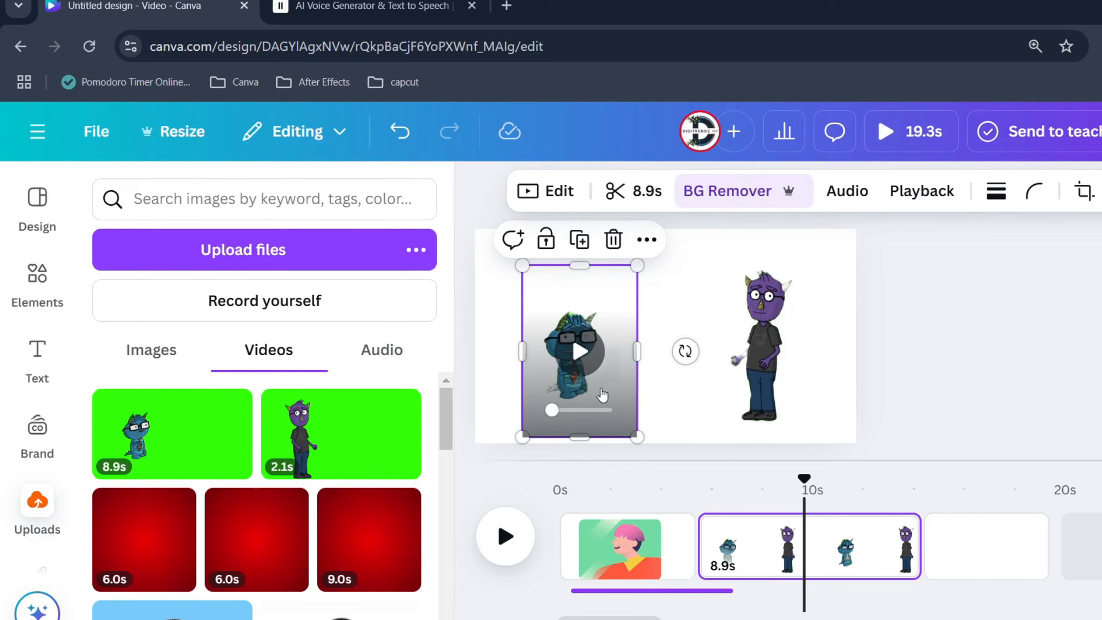
pyautogui.moveTo(761, 319); pyautogui.dragTo(758, 334)
pyautogui.moveTo(610, 345); pyautogui.dragTo(620, 364)
# Search the graphics for office with an additional filter and add the green office illustration with two desks to page two.
pyautogui.click(37, 282)
pyautogui.click(152, 185)
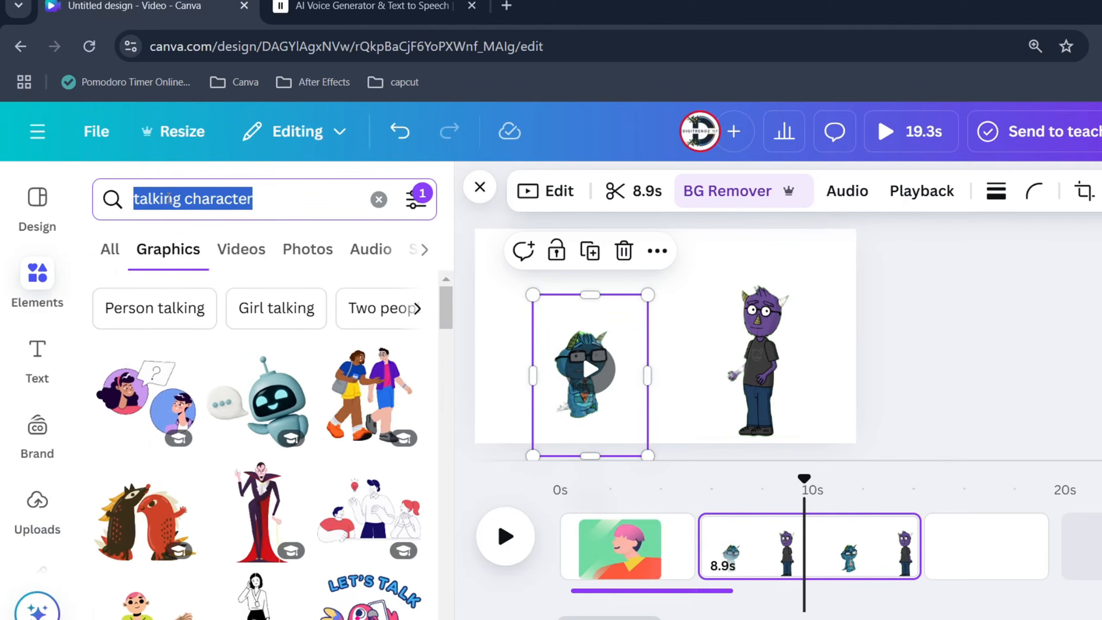
pyautogui.write('office')
pyautogui.press('Return')
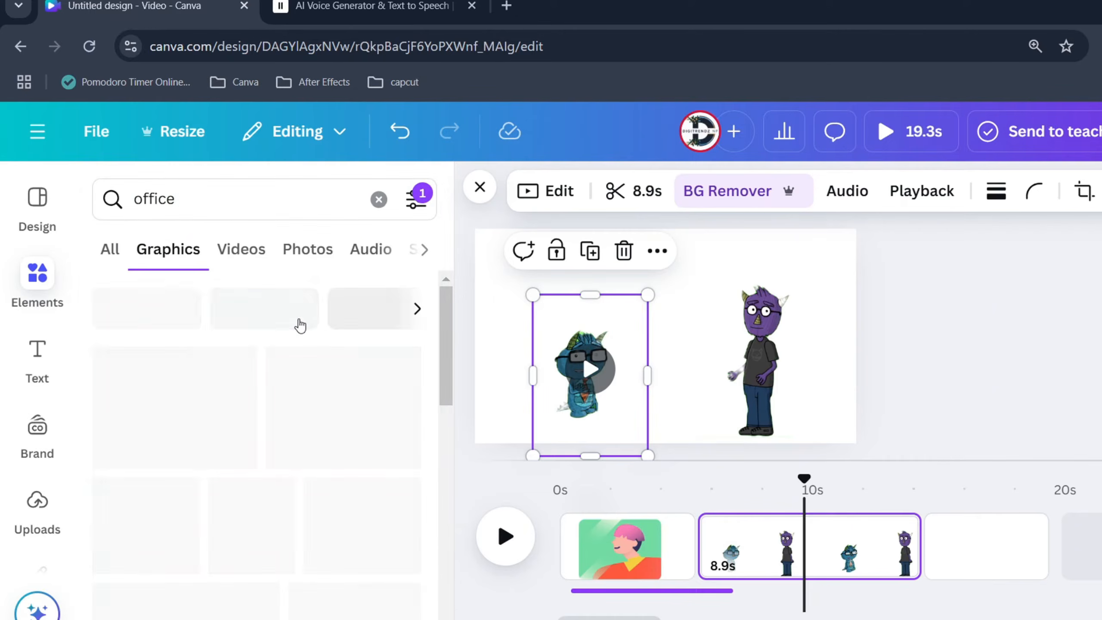
pyautogui.click(416, 199)
pyautogui.click(463, 499)
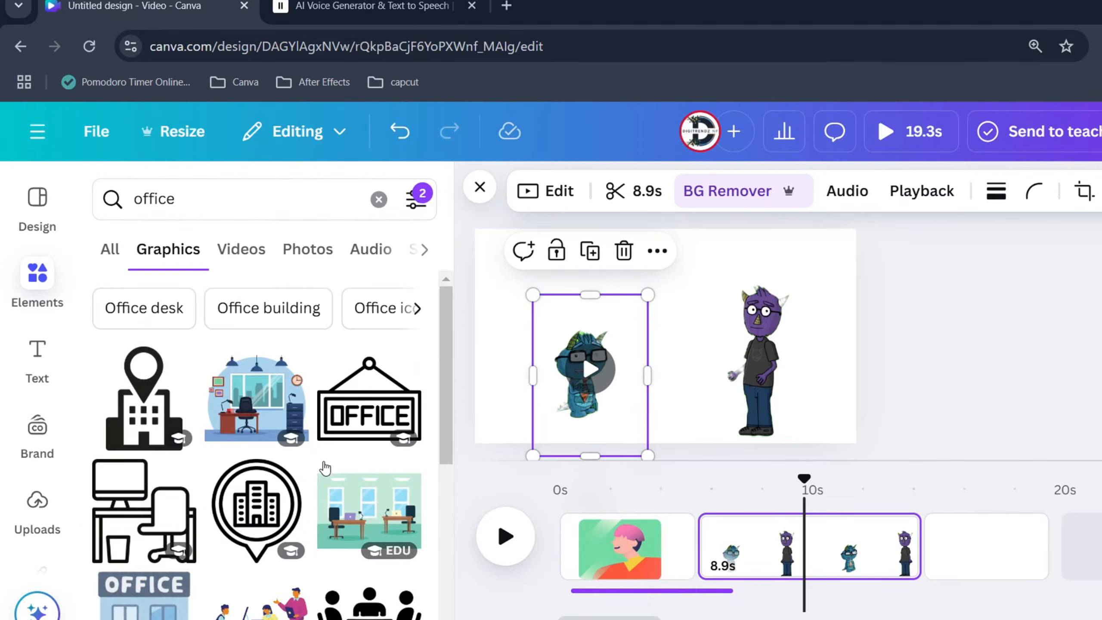
pyautogui.scroll(-8, 258, 356)
pyautogui.click(198, 192)
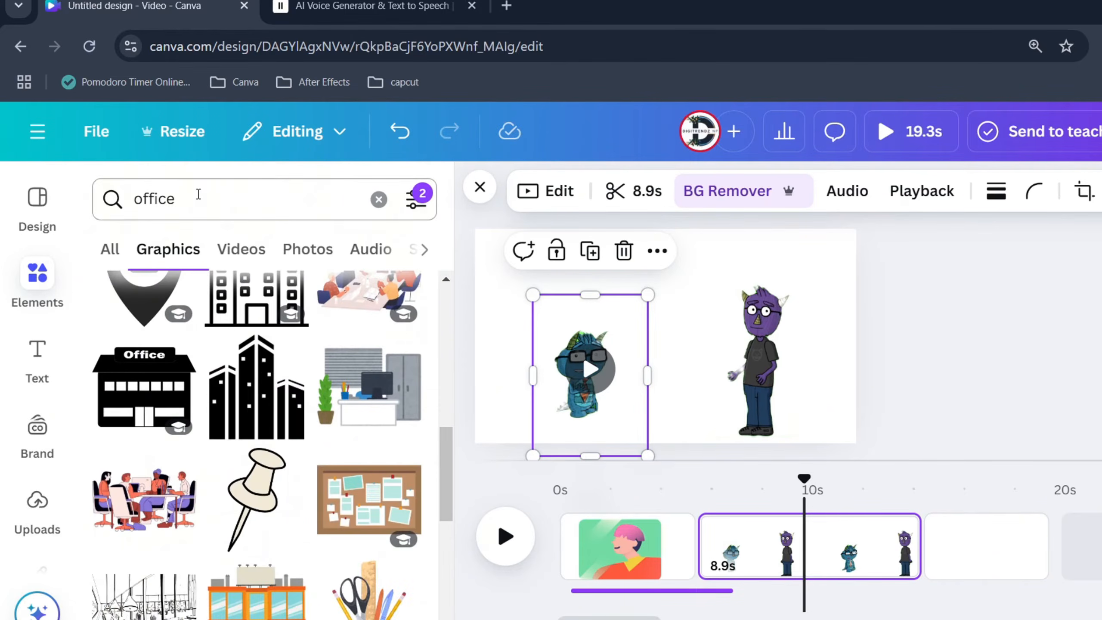
pyautogui.press('Return')
pyautogui.click(369, 510)
# Enlarge the office illustration to cover the whole page and send it behind both characters.
pyautogui.moveTo(653, 317); pyautogui.dragTo(522, 254)
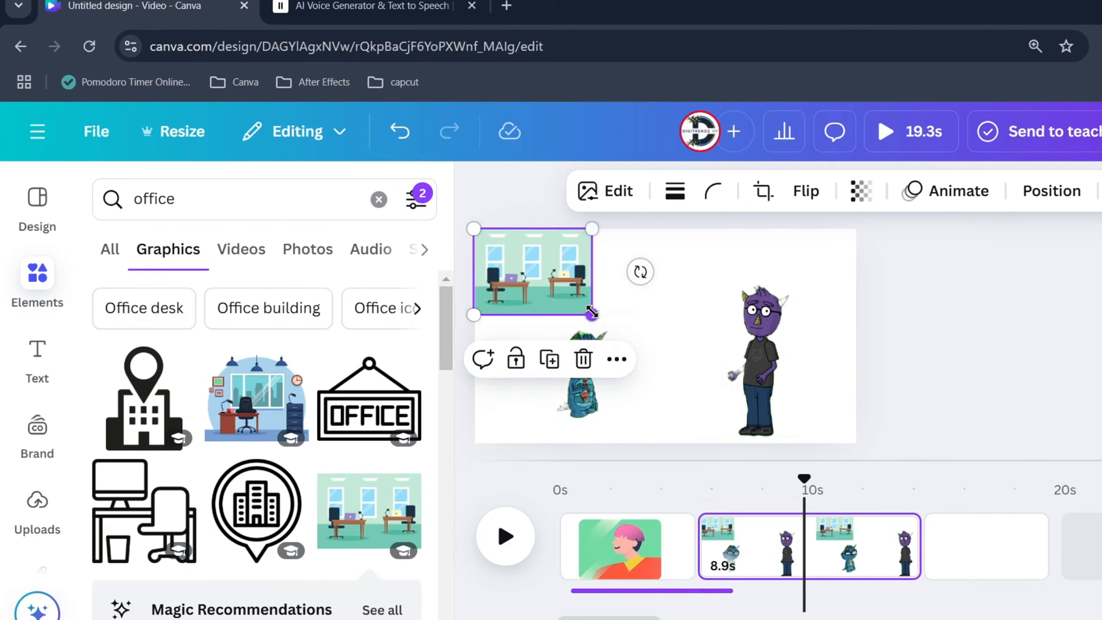
pyautogui.moveTo(592, 315); pyautogui.dragTo(917, 429)
pyautogui.moveTo(745, 392); pyautogui.dragTo(746, 335)
pyautogui.click(1052, 191)
pyautogui.moveTo(262, 410); pyautogui.dragTo(260, 543)
# Fine-tune the positions of the two characters in front of the office background.
pyautogui.moveTo(746, 301); pyautogui.dragTo(719, 307)
pyautogui.moveTo(602, 391); pyautogui.dragTo(605, 391)
pyautogui.click(964, 351)
pyautogui.moveTo(804, 480); pyautogui.dragTo(712, 481)
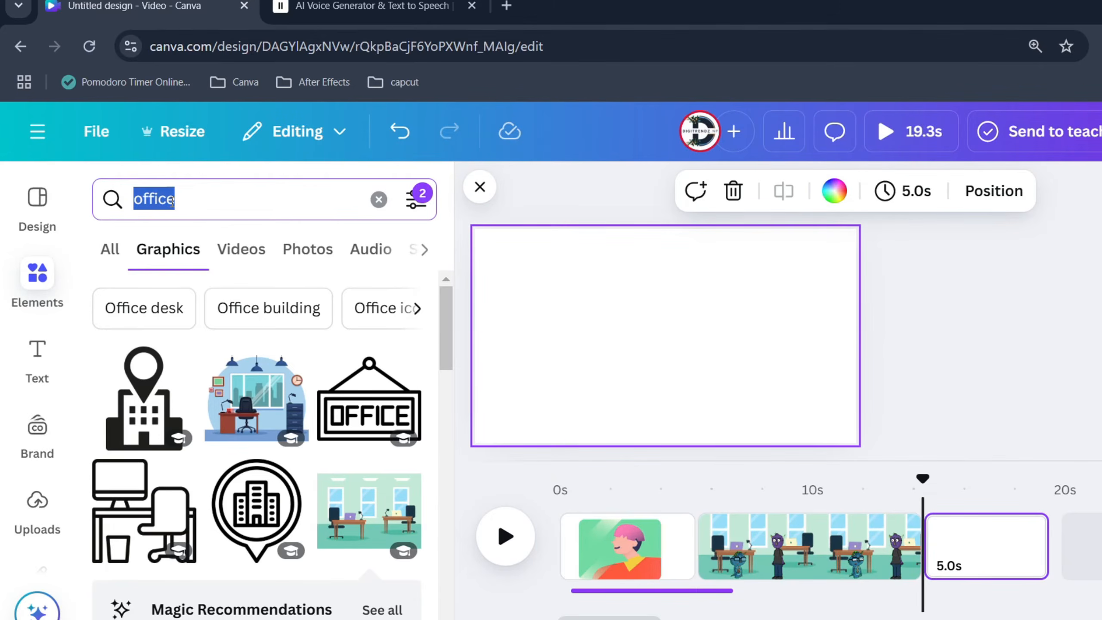
# Search the graphics for person, add the smiling black-haired man to the blank third page, and enlarge and center him.
pyautogui.write('person')
pyautogui.press('Return')
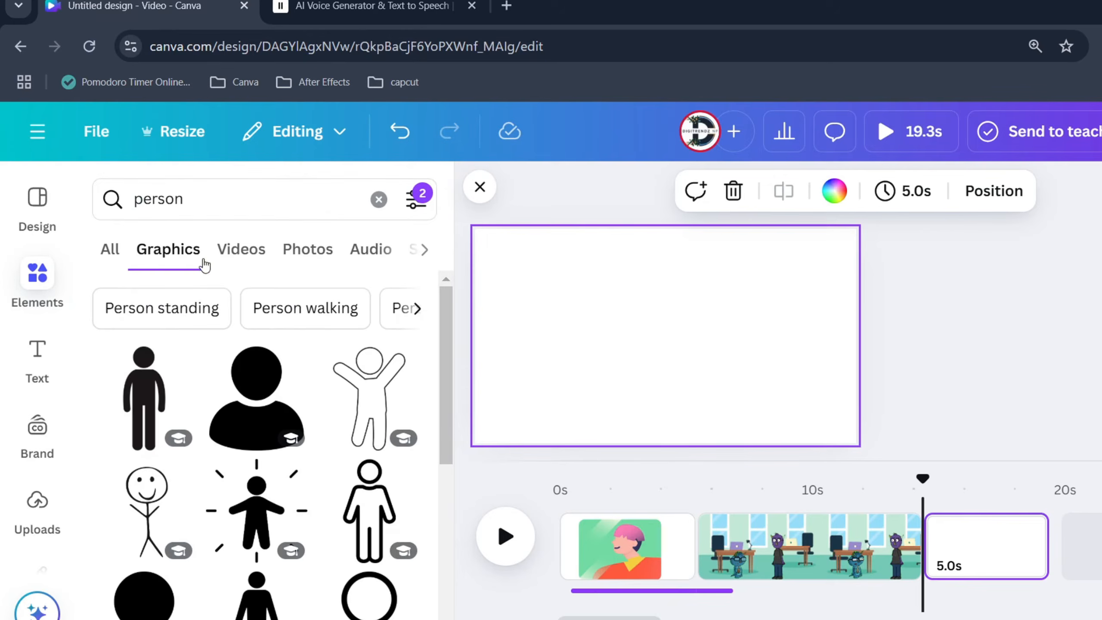
pyautogui.scroll(-10, 278, 438)
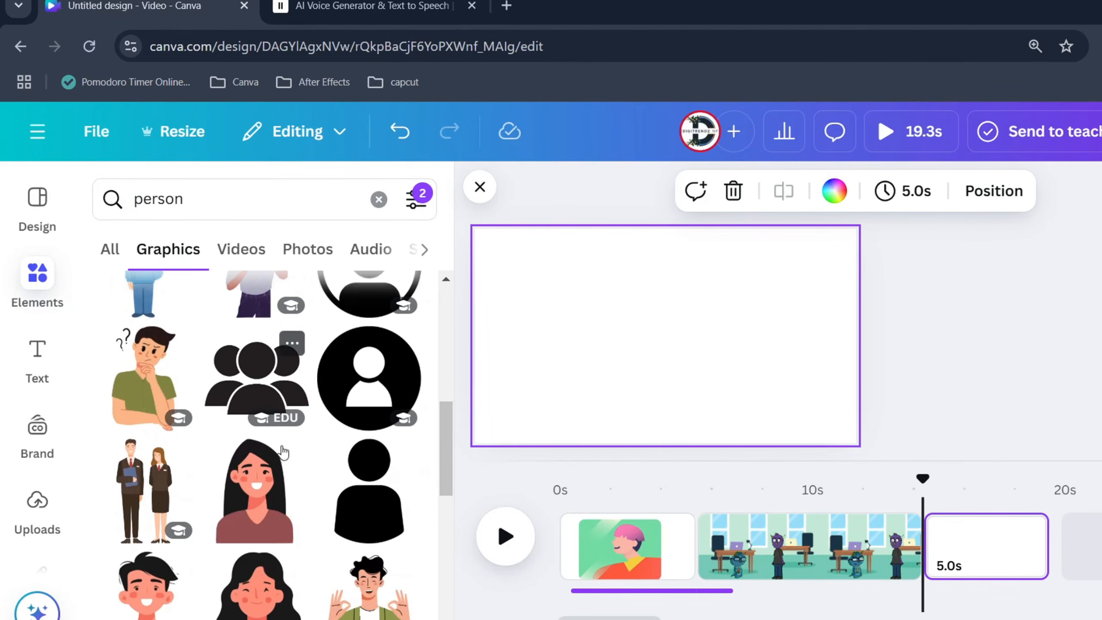
pyautogui.scroll(-4, 276, 513)
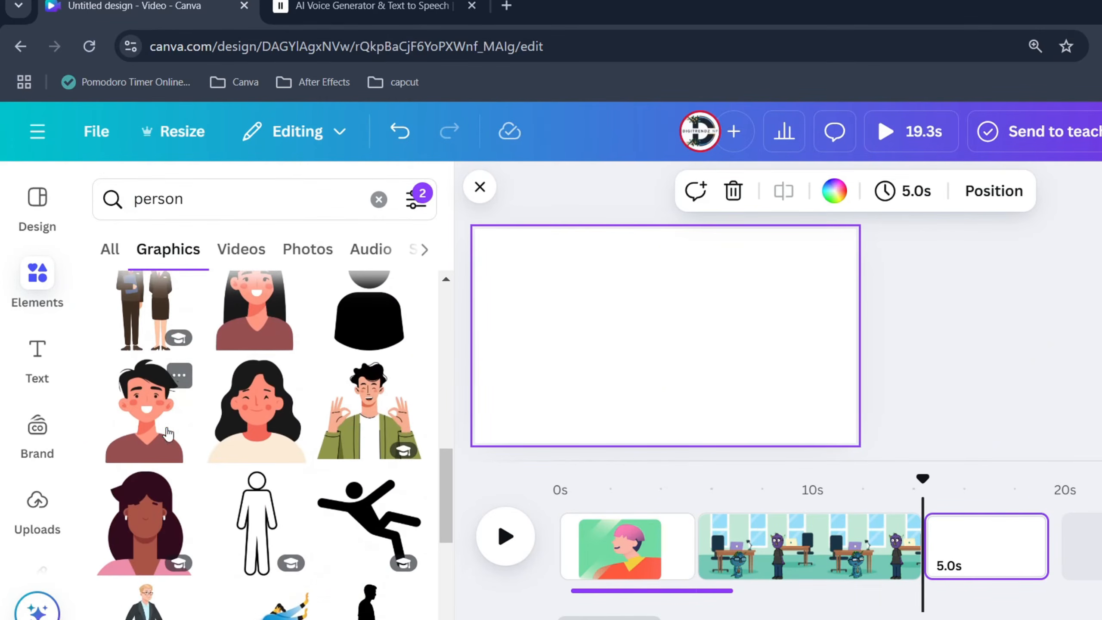
pyautogui.click(139, 410)
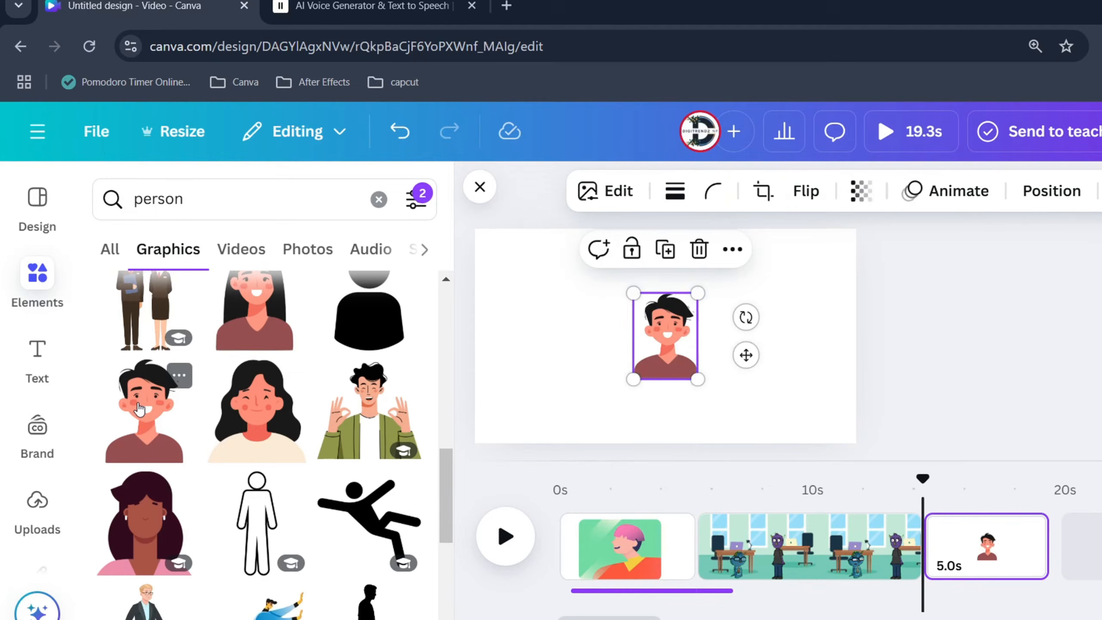
pyautogui.moveTo(689, 381); pyautogui.dragTo(727, 432)
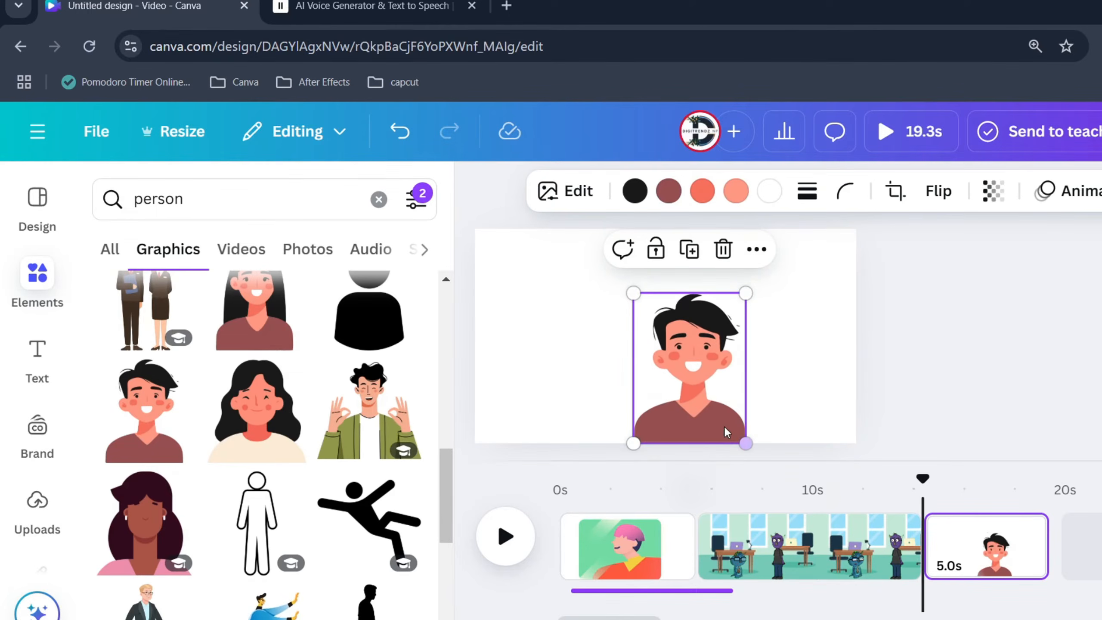
pyautogui.moveTo(633, 293); pyautogui.dragTo(567, 251)
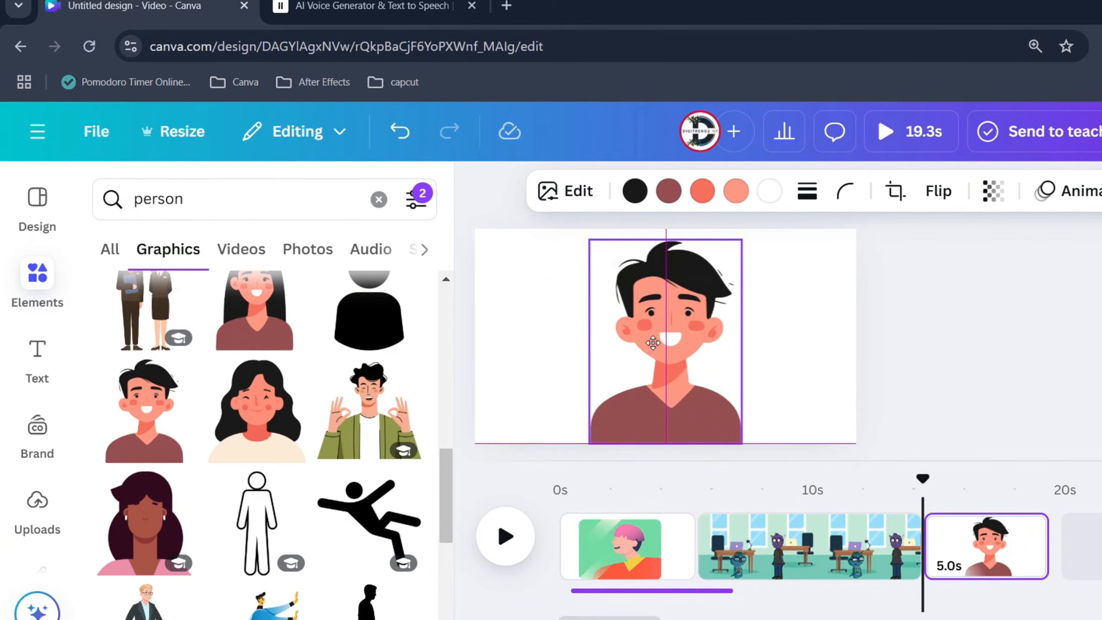
# Add a rectangle to the third page and shrink it over the man's mouth.
pyautogui.click(143, 216)
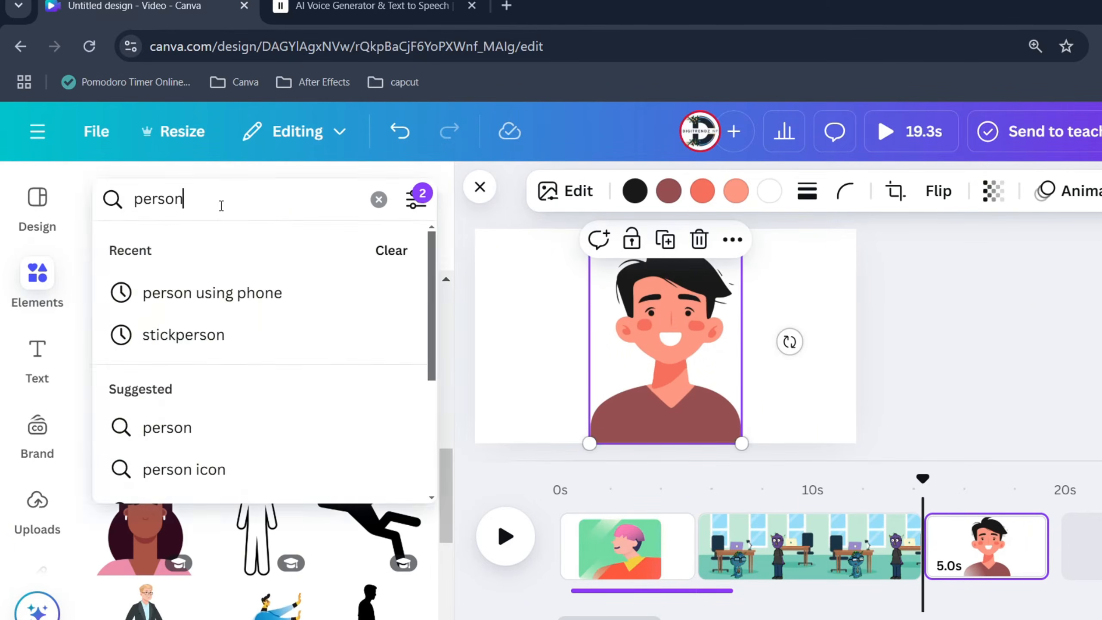
pyautogui.write('rec')
pyautogui.click(204, 282)
pyautogui.moveTo(684, 369); pyautogui.dragTo(729, 340)
pyautogui.scroll(3, 660, 323)
pyautogui.click(779, 375)
pyautogui.click(773, 366)
pyautogui.moveTo(785, 370); pyautogui.dragTo(710, 330)
pyautogui.moveTo(735, 347)
pyautogui.mouseDown()
pyautogui.moveTo(768, 361)
pyautogui.moveTo(730, 362)
pyautogui.mouseUp()
# Fill the rectangle with the face's light salmon skin tone and adjust it so it fully hides the man's mouth.
pyautogui.click(619, 190)
pyautogui.click(397, 355)
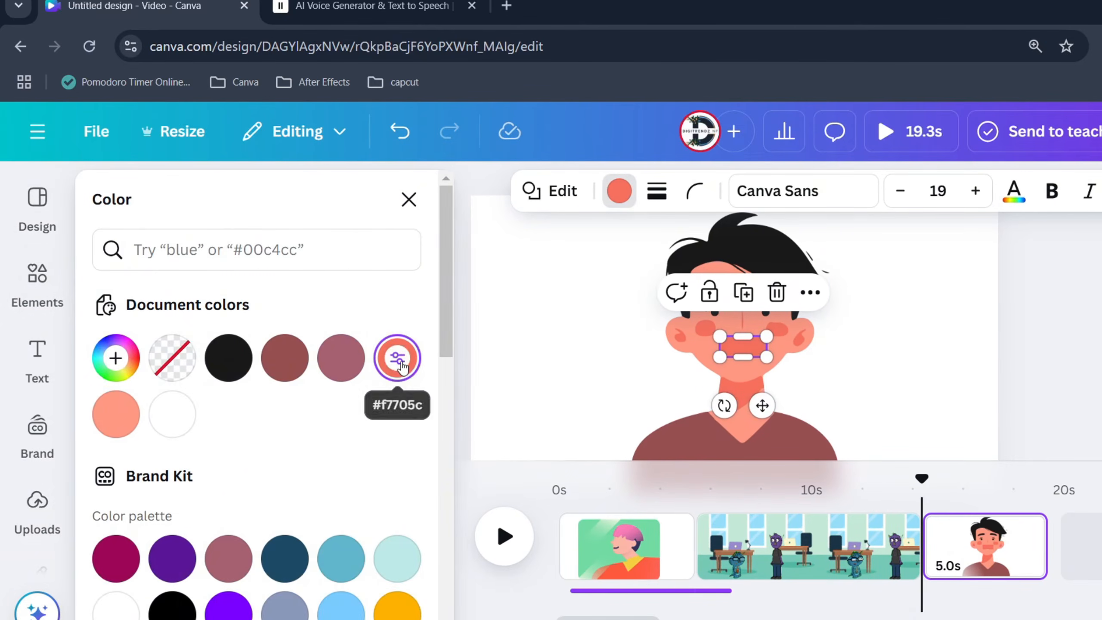
pyautogui.click(114, 411)
pyautogui.click(826, 376)
pyautogui.click(742, 349)
pyautogui.click(800, 357)
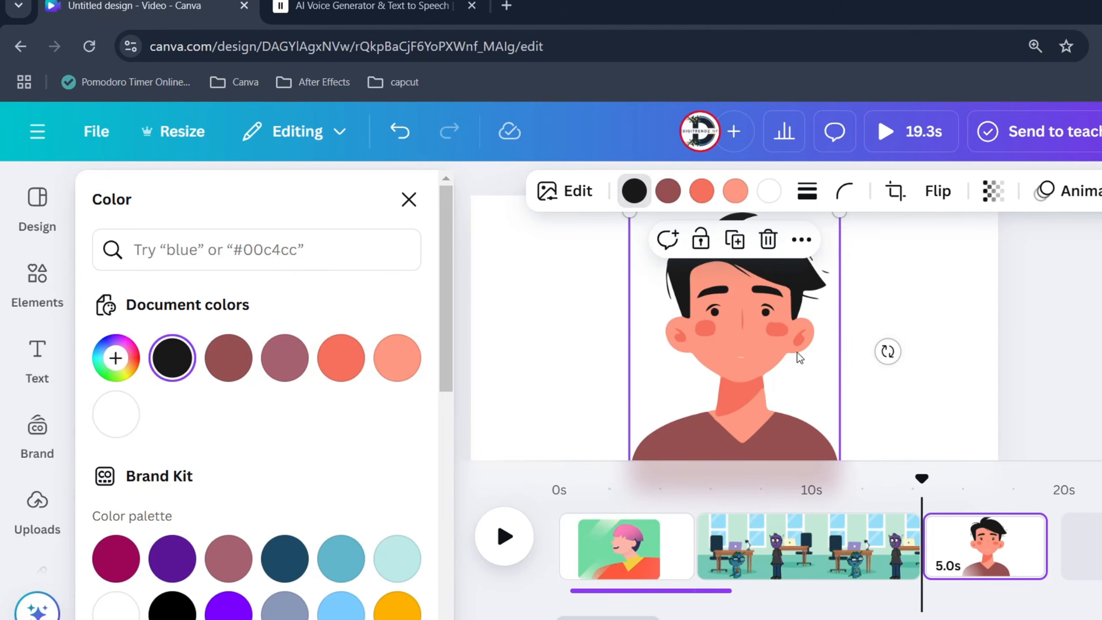
pyautogui.moveTo(747, 348); pyautogui.dragTo(745, 354)
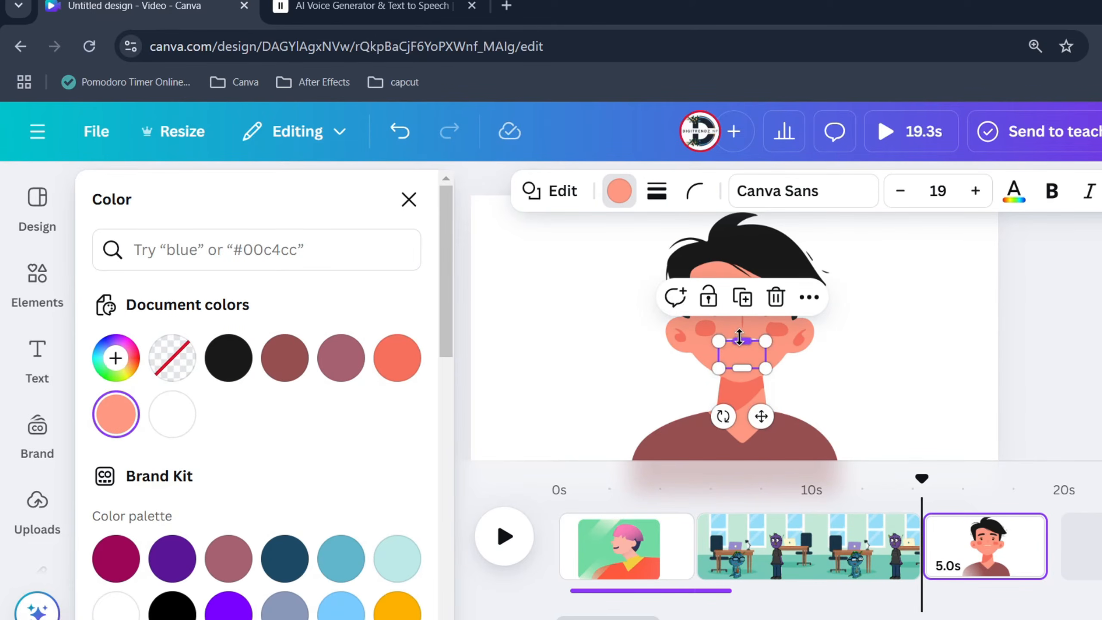
pyautogui.click(901, 350)
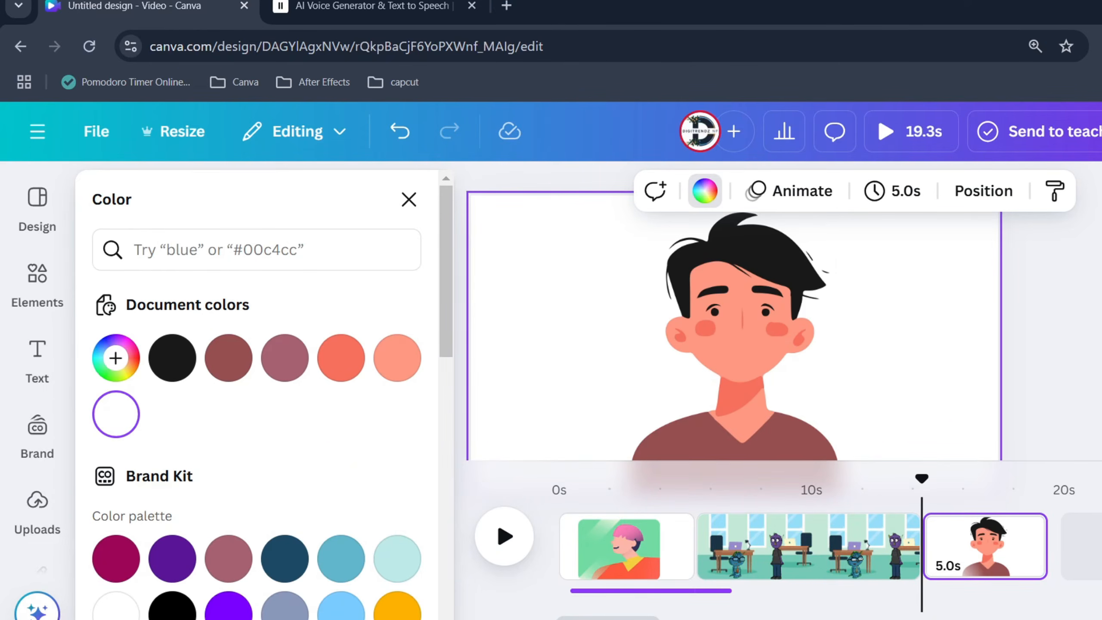
# Switch to Adobe Express, return to the character settings and set the category to Mouth Only.
pyautogui.moveTo(780, 619)
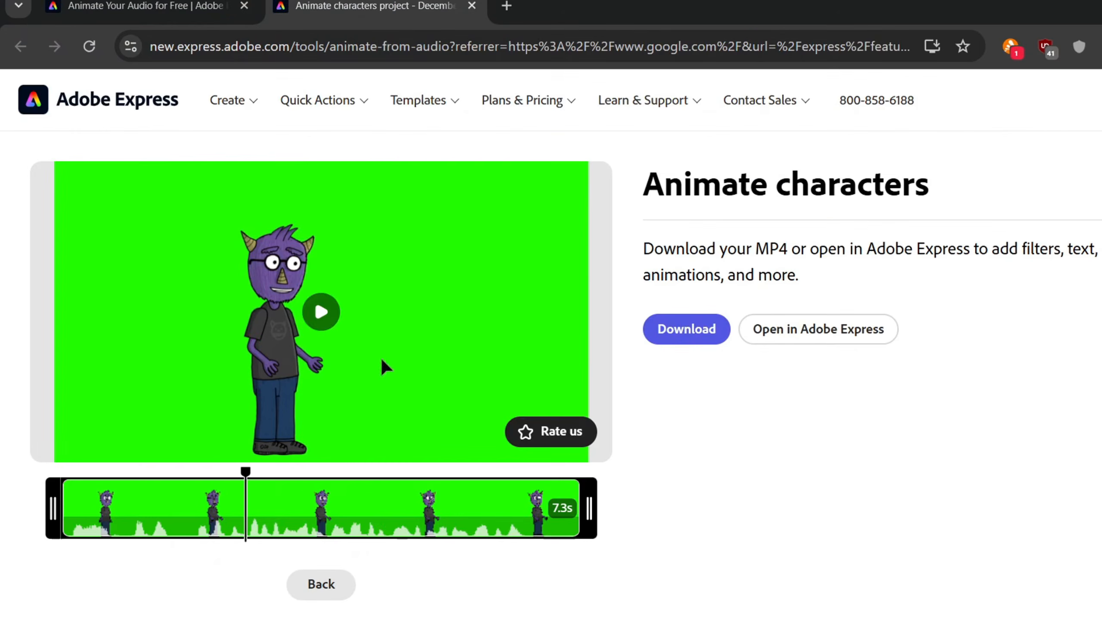
pyautogui.click(324, 582)
pyautogui.click(782, 330)
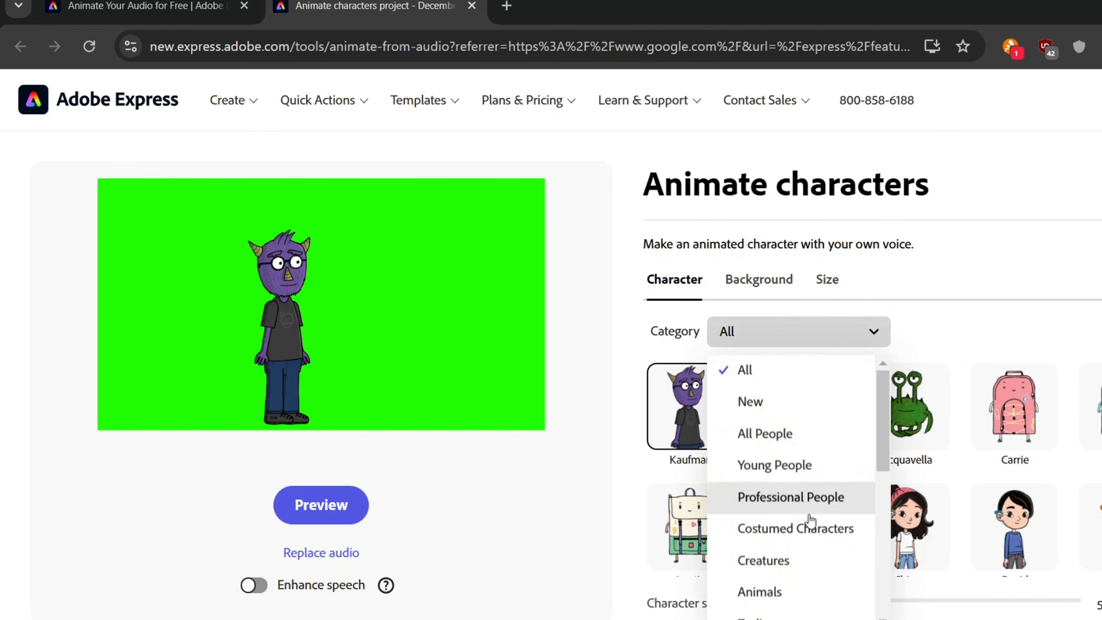
pyautogui.scroll(-3, 810, 524)
pyautogui.scroll(-2, 777, 543)
pyautogui.click(772, 560)
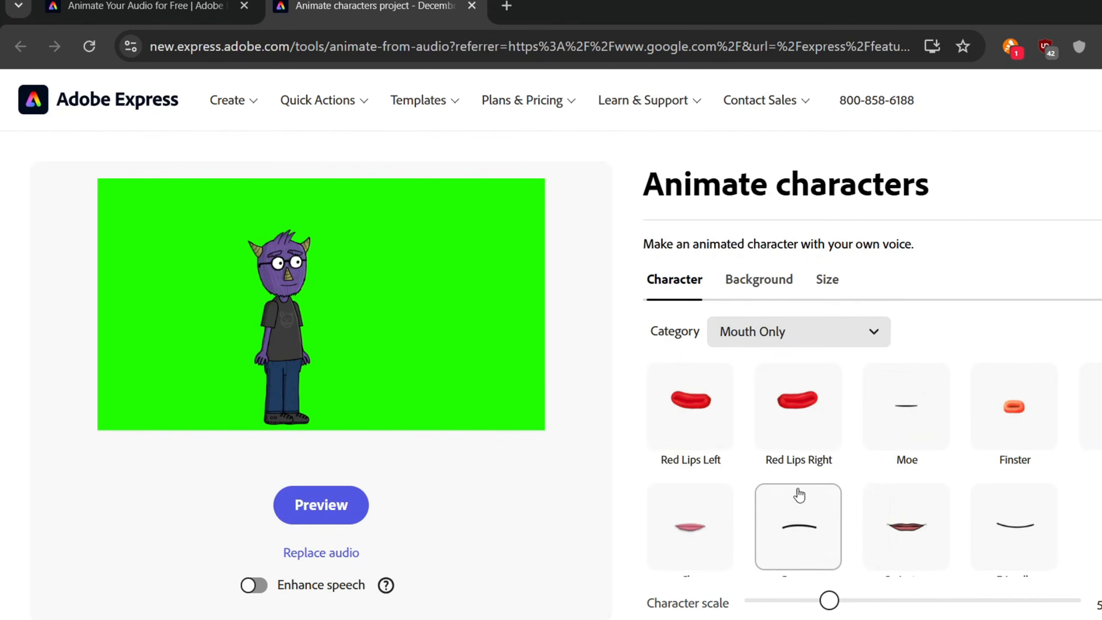
# Try several mouth designs on the green background, select the pink lips and generate the animation preview.
pyautogui.click(890, 523)
pyautogui.click(997, 525)
pyautogui.click(812, 521)
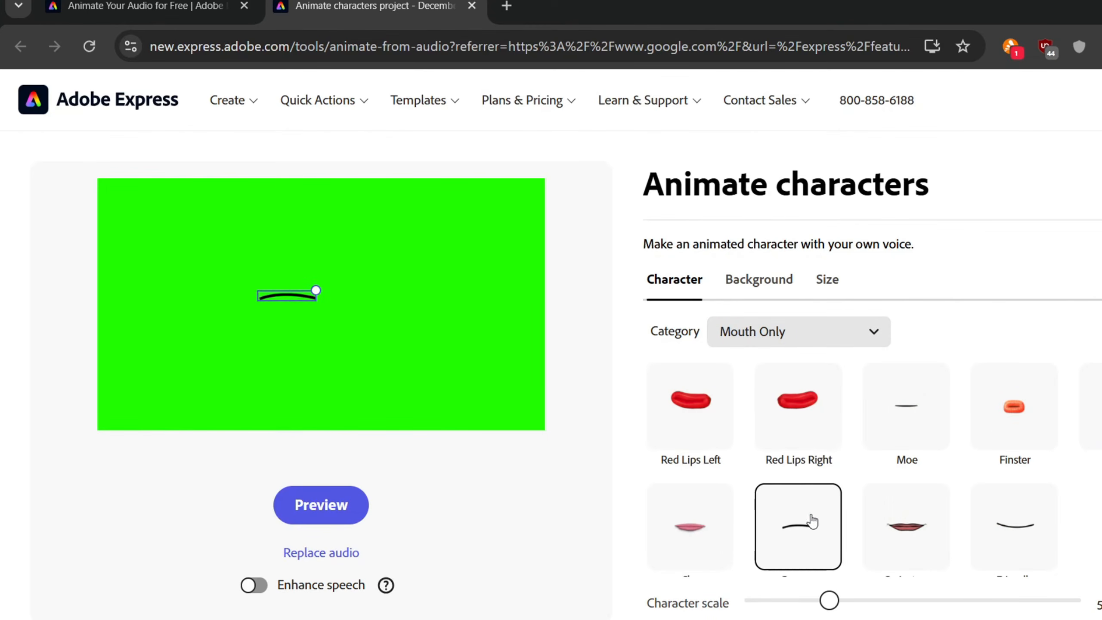
pyautogui.click(703, 527)
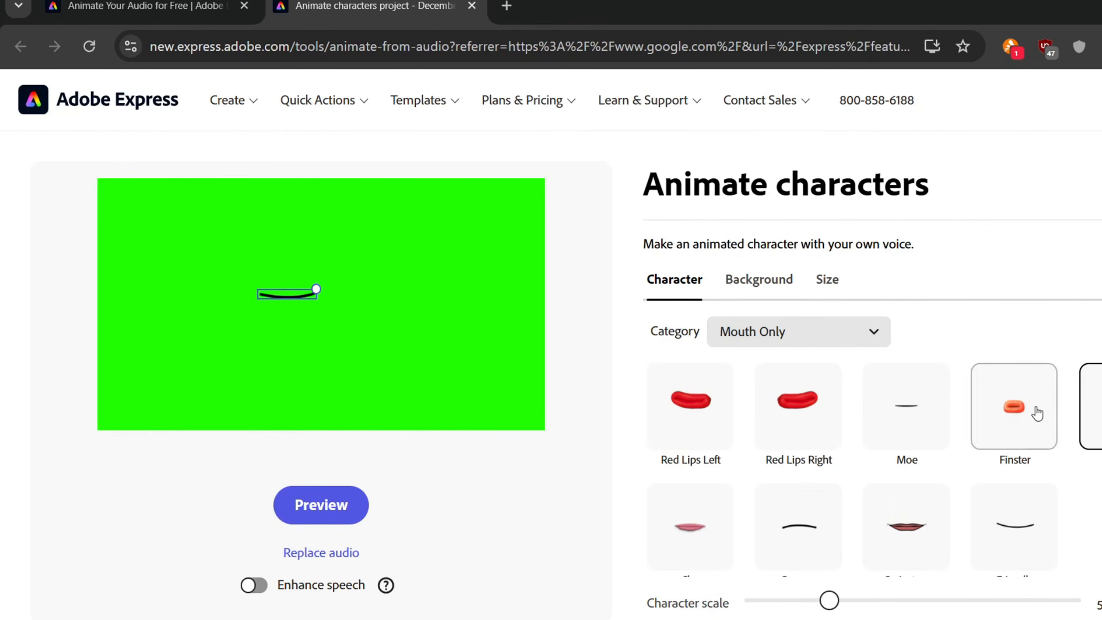
pyautogui.click(921, 460)
pyautogui.click(929, 527)
pyautogui.click(838, 526)
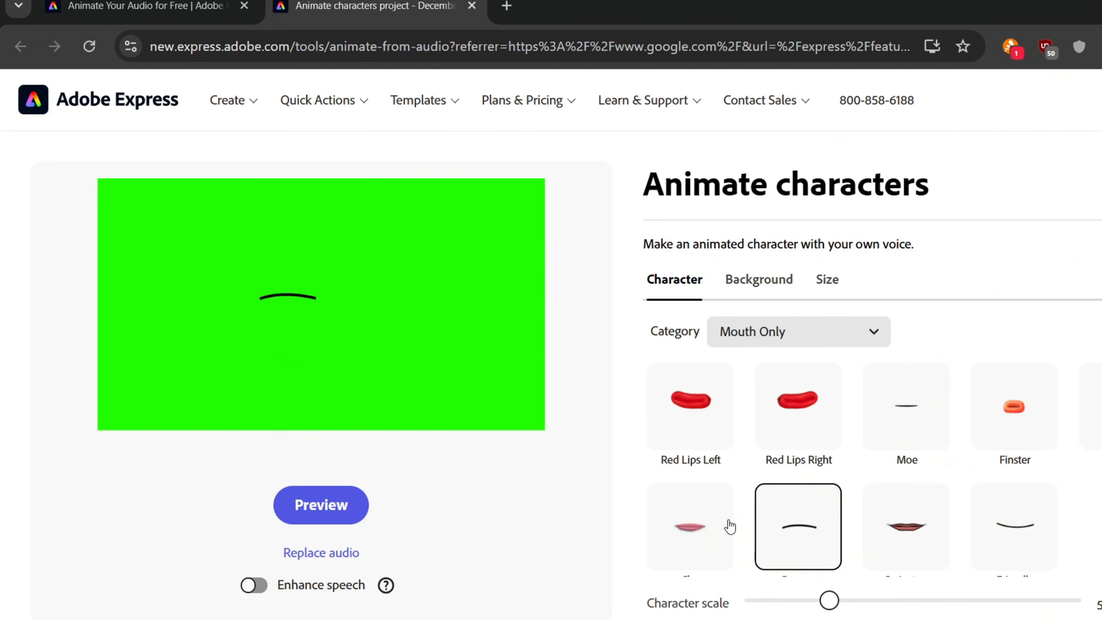
pyautogui.click(722, 524)
pyautogui.click(361, 498)
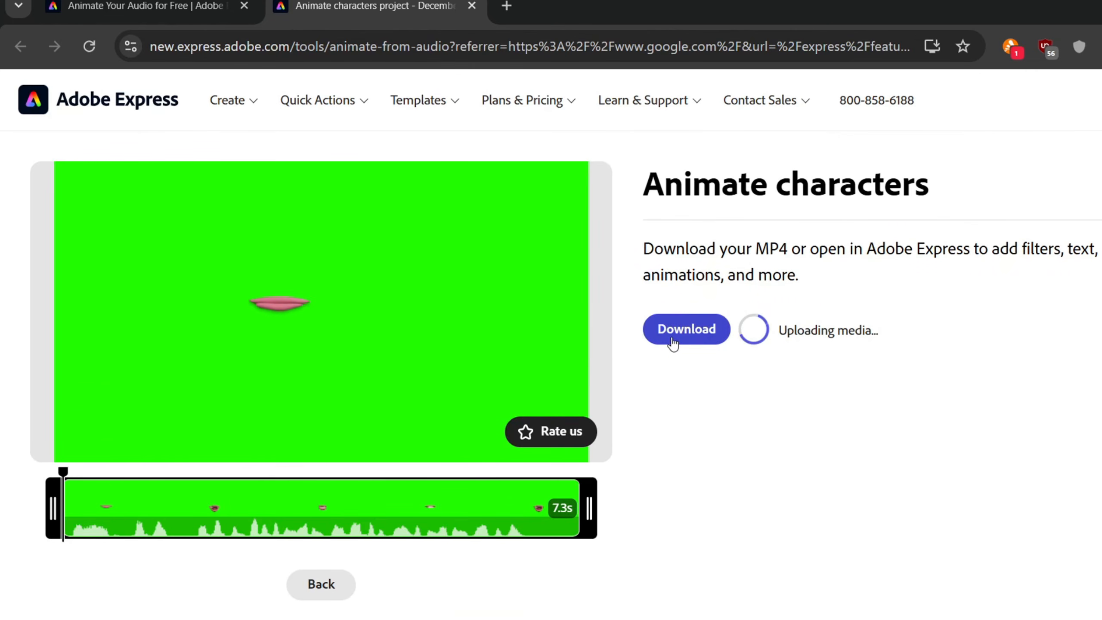
# Download the pink lips animation from Adobe Express, switch to Canva and add the uploaded clip to the third page.
pyautogui.click(673, 341)
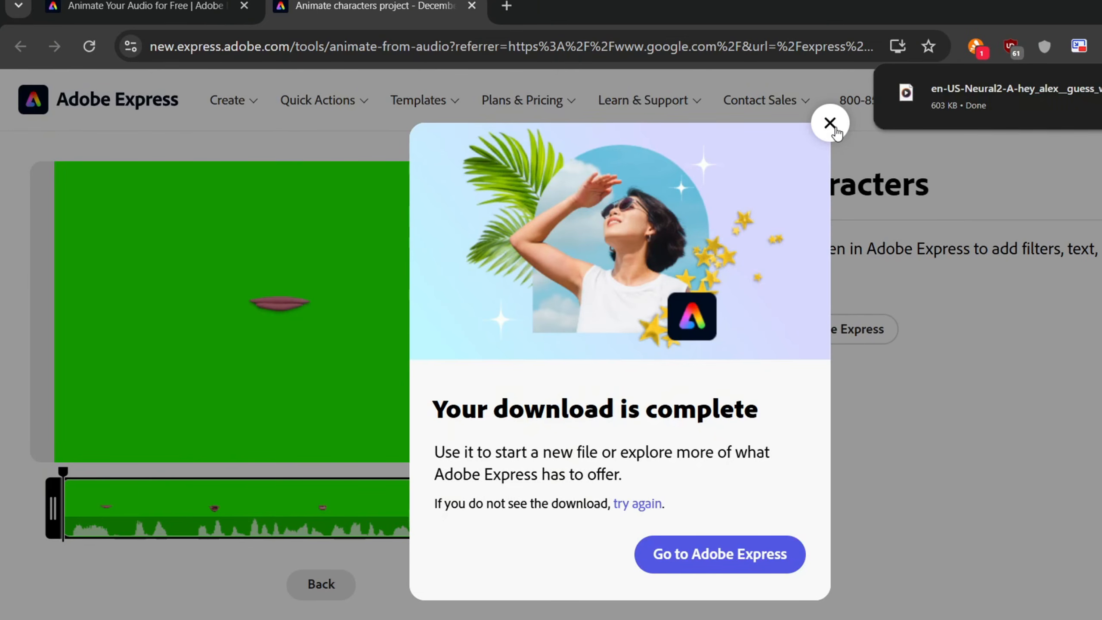
pyautogui.click(834, 129)
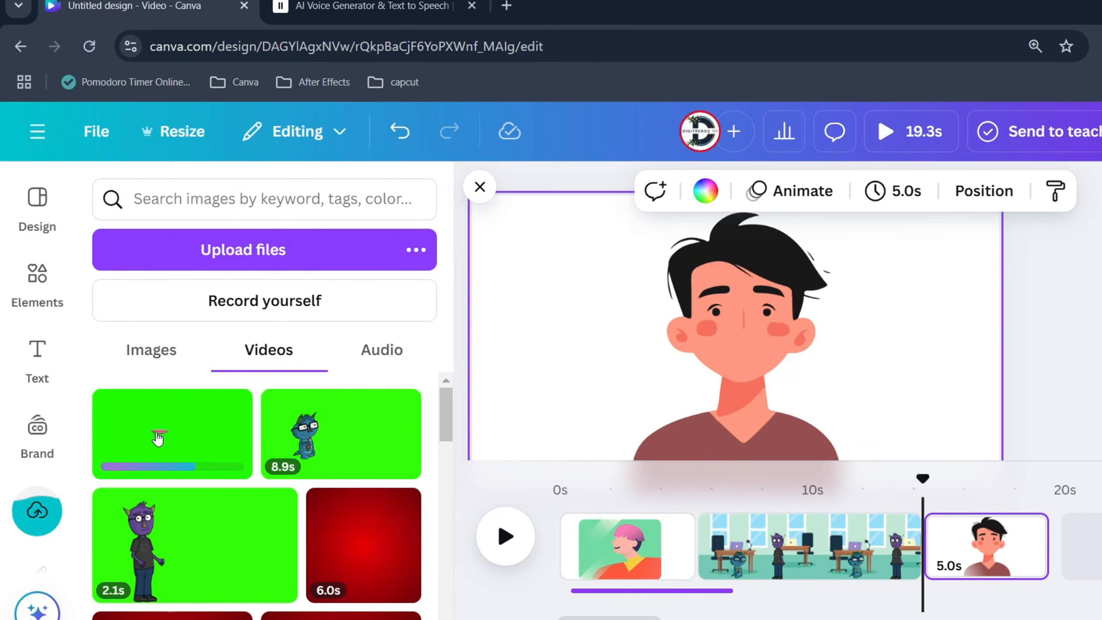
pyautogui.click(158, 439)
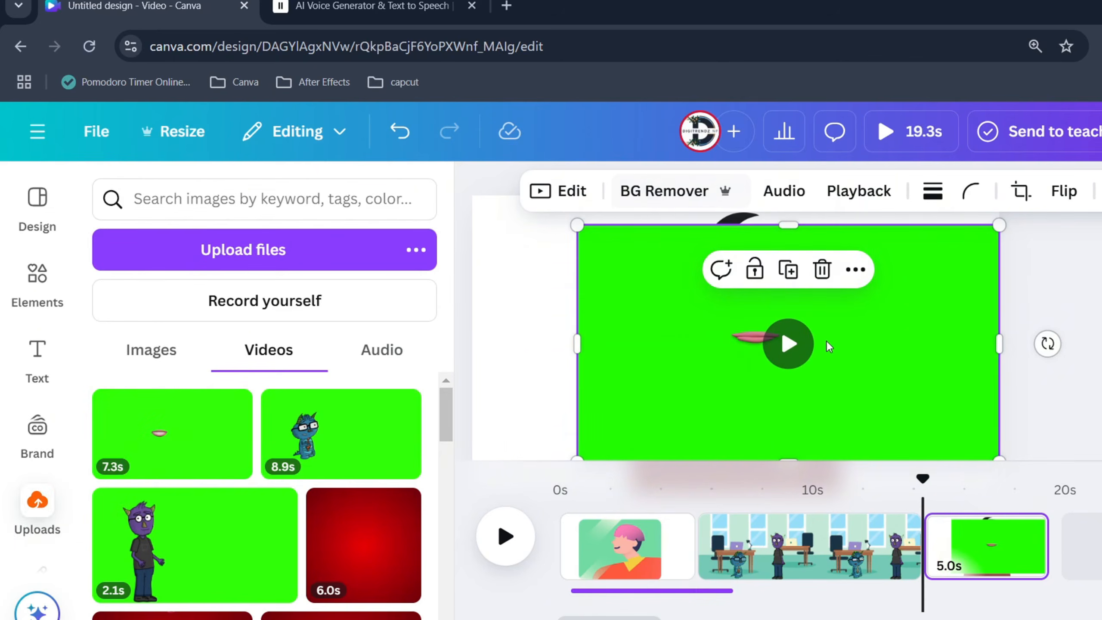
# Remove the green background from the lips clip and position the lips over the man's covered mouth.
pyautogui.moveTo(789, 224); pyautogui.dragTo(789, 288)
pyautogui.hotkey('ctrl', 'z')
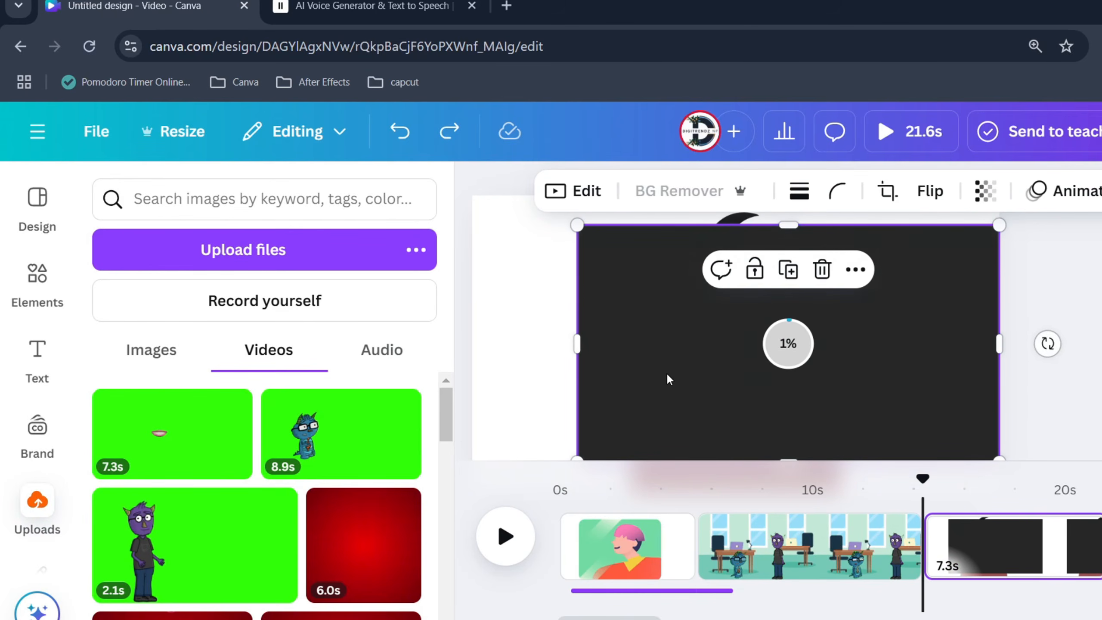
pyautogui.moveTo(999, 344); pyautogui.dragTo(875, 341)
pyautogui.click(1007, 354)
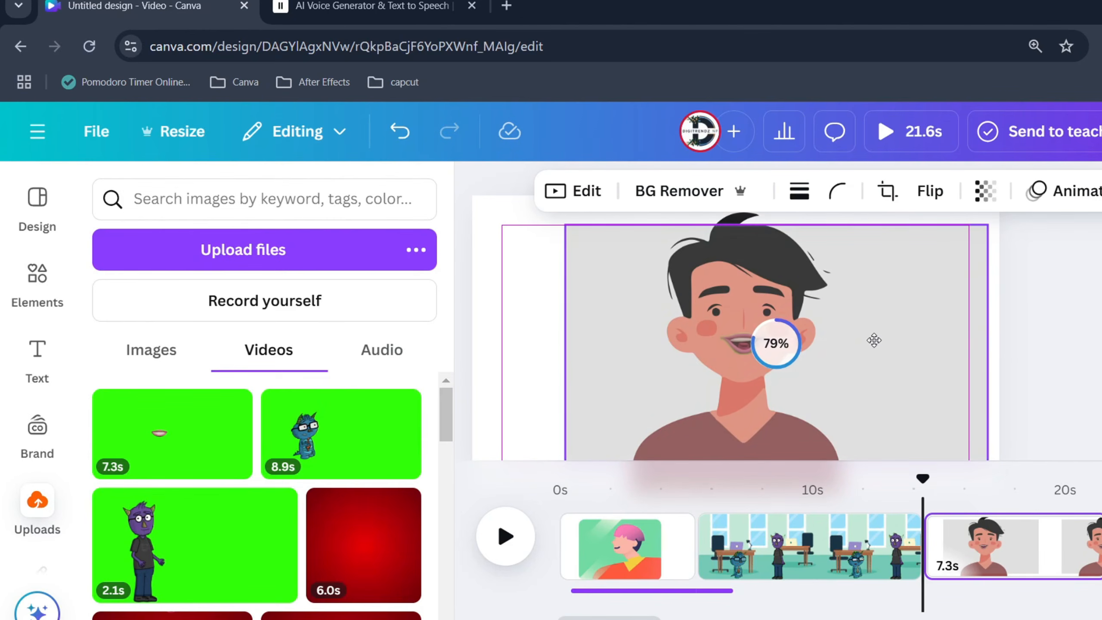
pyautogui.click(1078, 322)
pyautogui.click(881, 320)
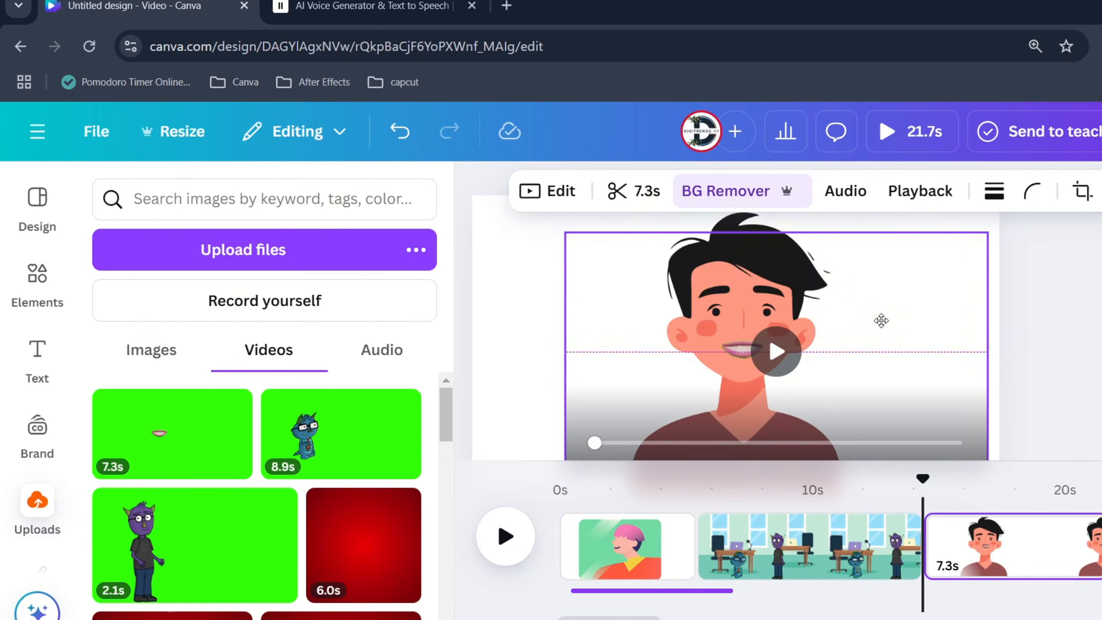
pyautogui.click(1098, 350)
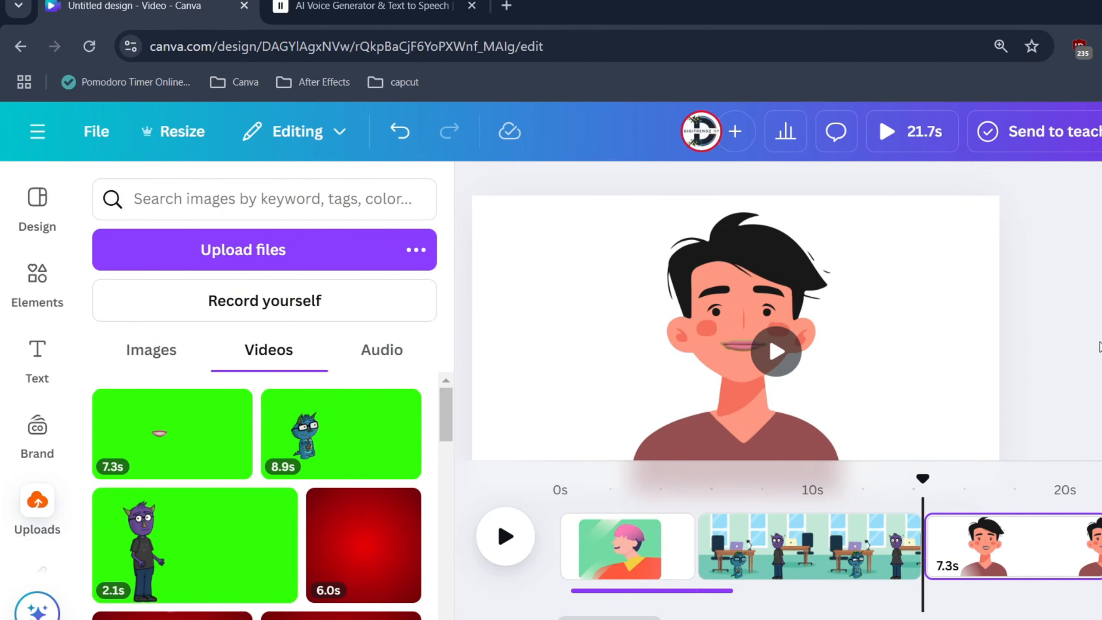
# Preview the lips clip on the man's face and review the design's video download settings without exporting.
pyautogui.click(776, 352)
pyautogui.click(1100, 132)
pyautogui.click(874, 553)
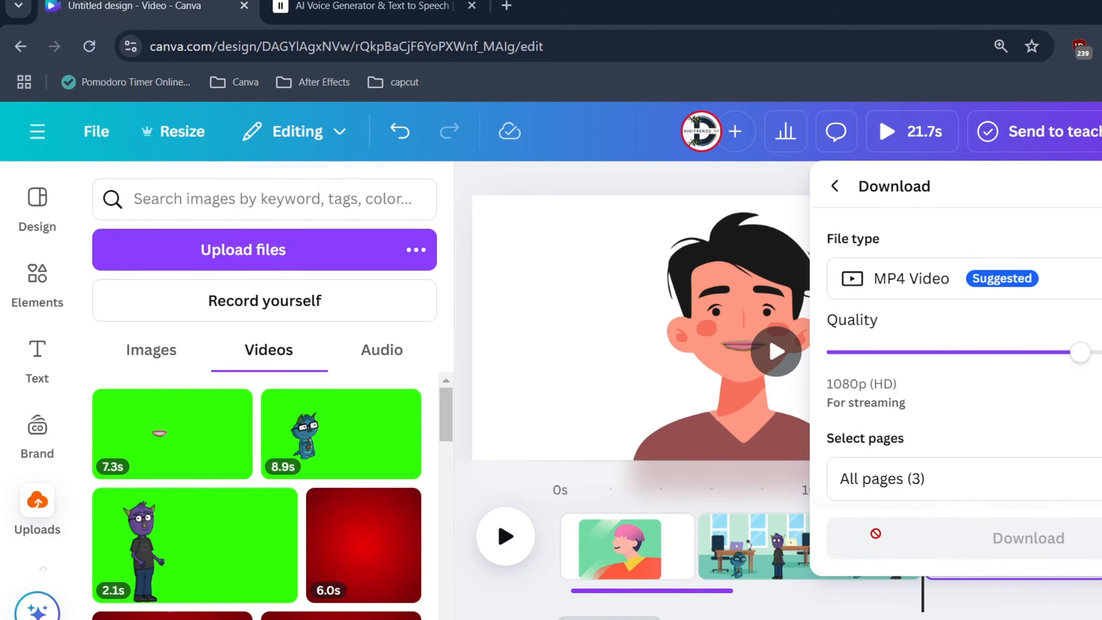
pyautogui.click(660, 323)
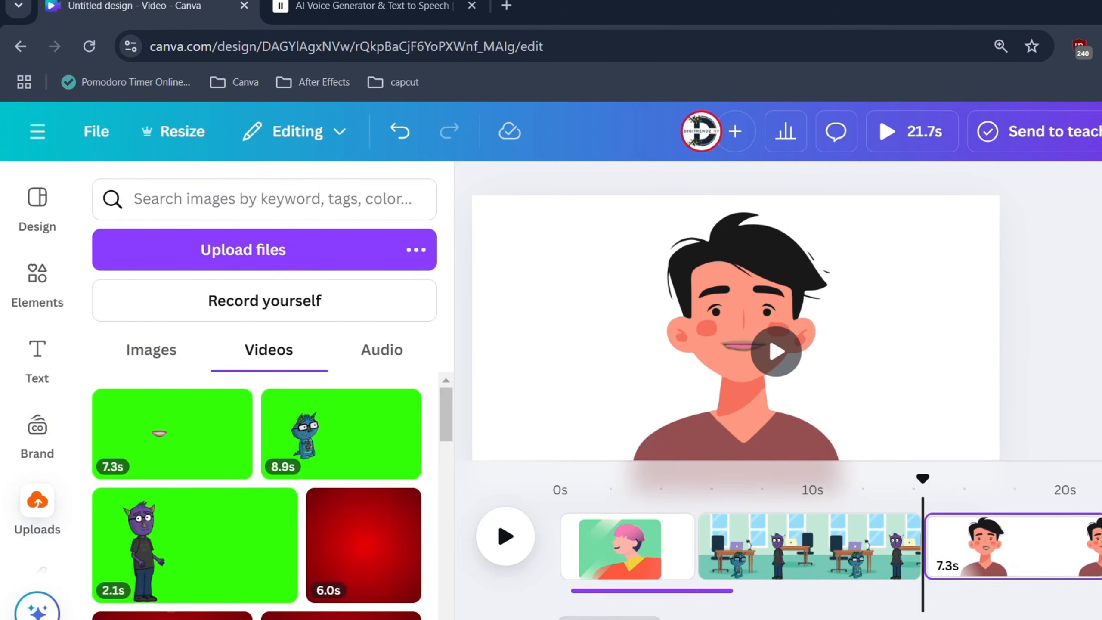